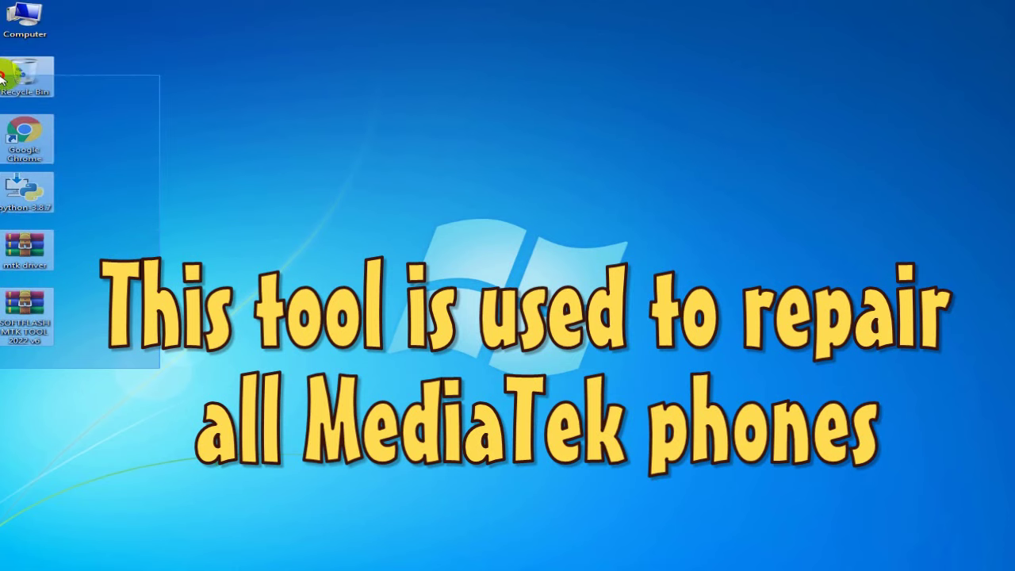
Run the python-3.8.7 installer from the desktop as administrator
left_click(213, 236)
left_click(25, 192)
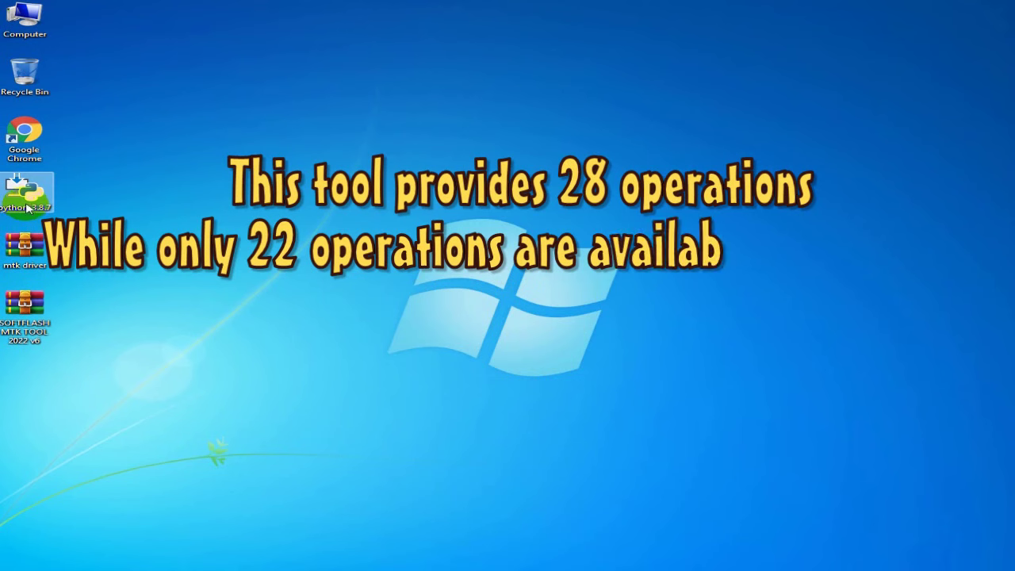
right_click(26, 194)
left_click(104, 172)
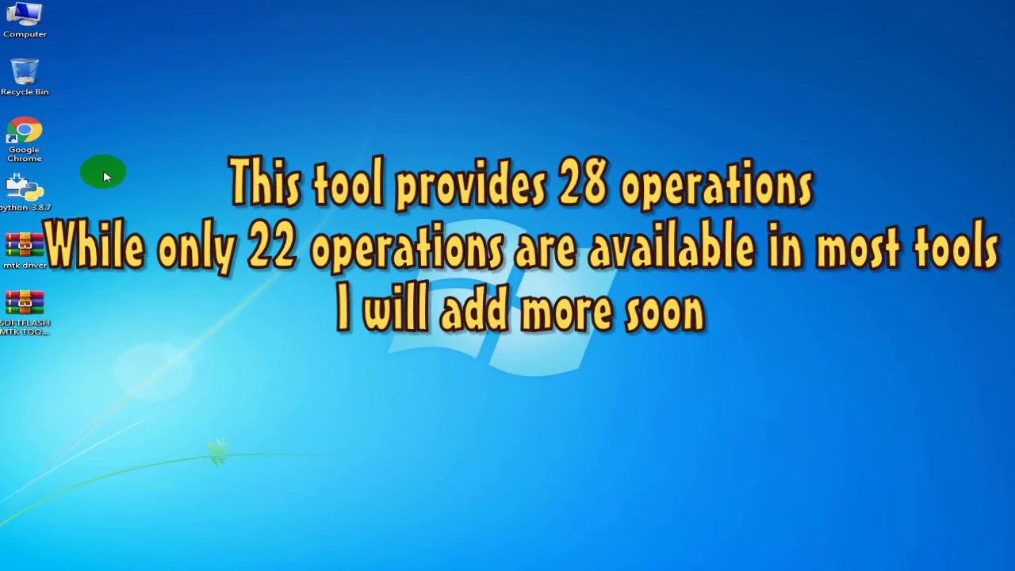
right_click(33, 197)
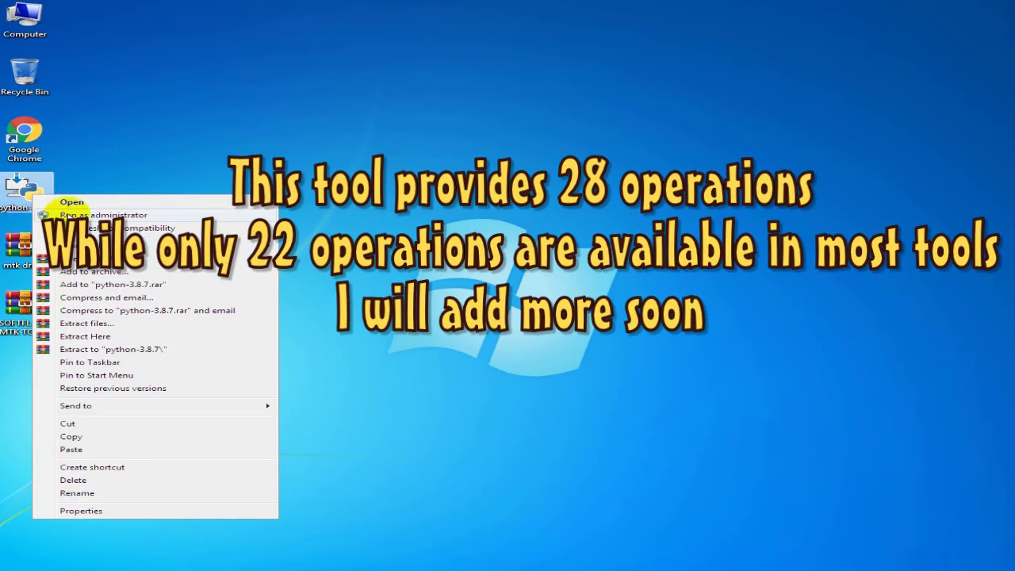
left_click(68, 213)
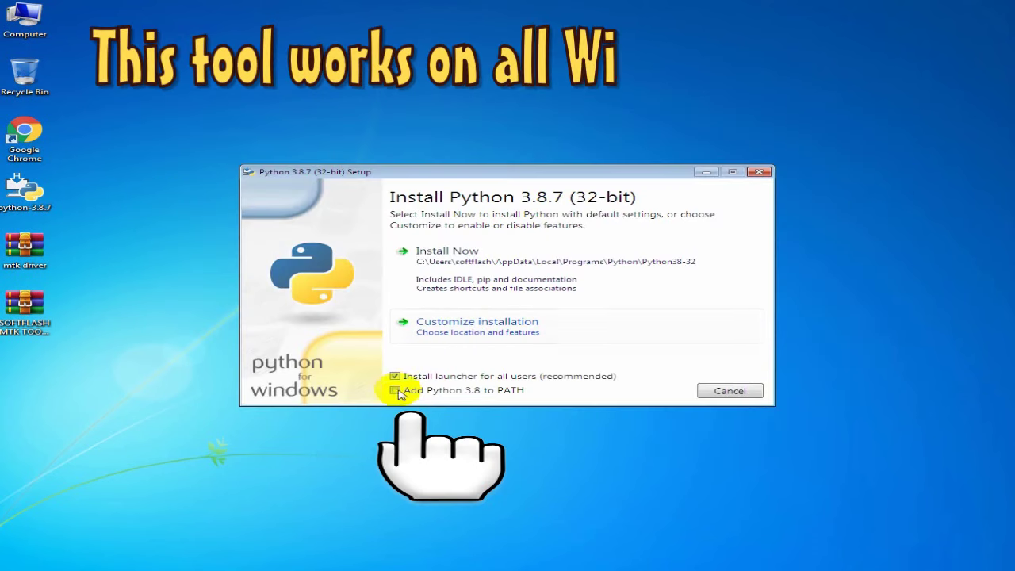
Install Python 3.8.7 with the default settings and Python 3.8 added to PATH, then close the setup
left_click(395, 390)
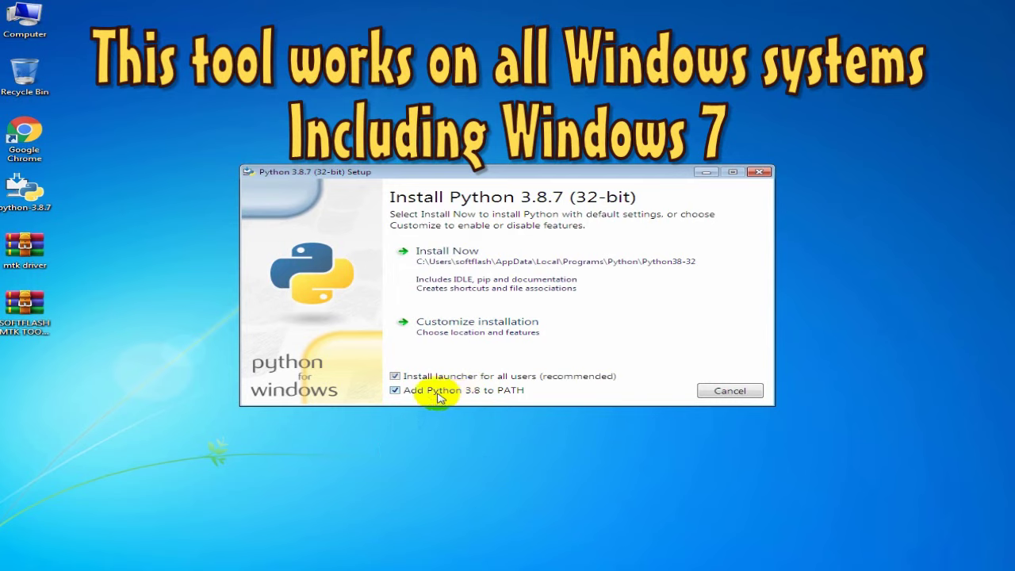
left_click(468, 256)
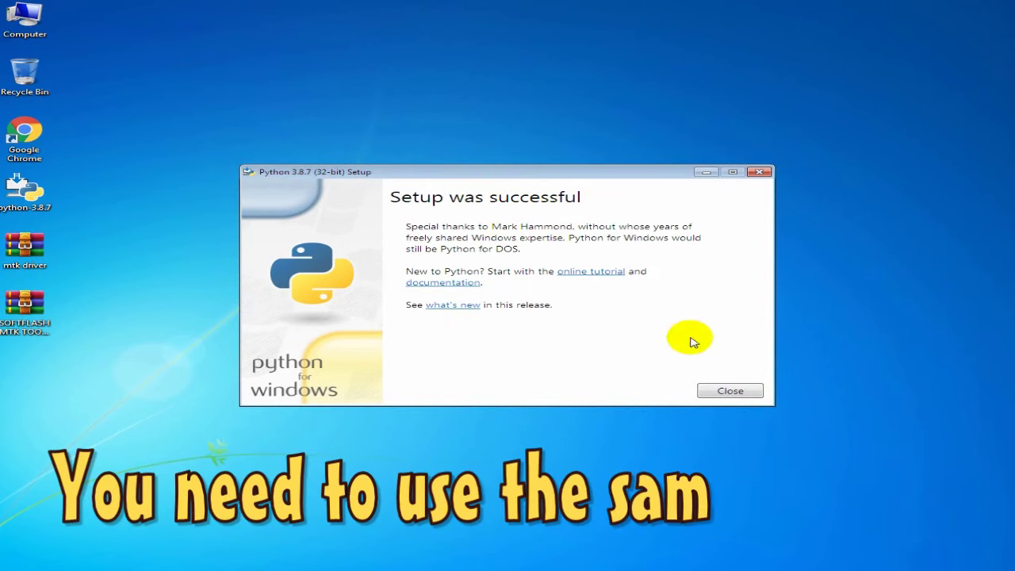
left_click(730, 390)
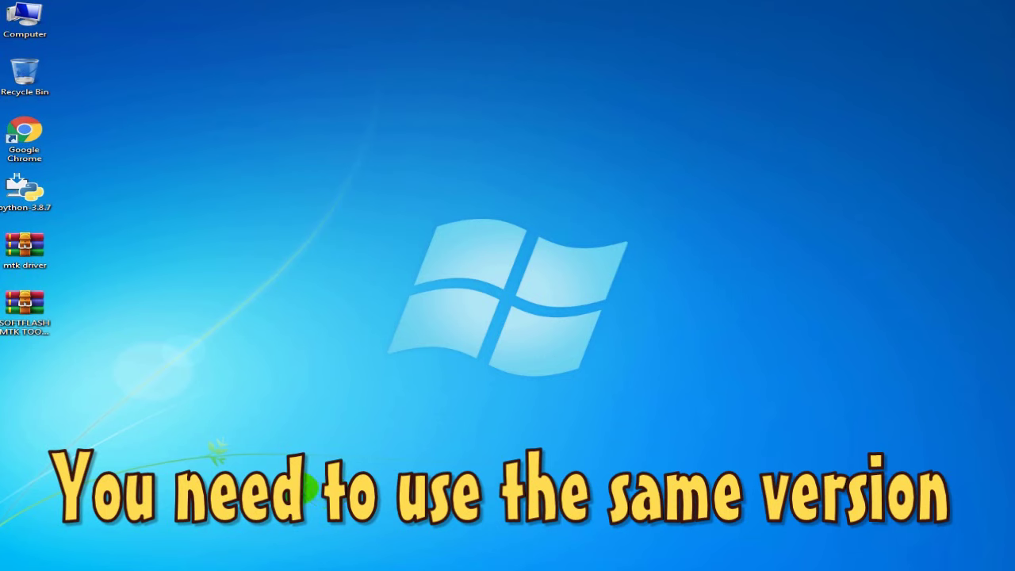
Search the programs for "command" and run Command Prompt as administrator, placing its window near the middle of the desktop
key("super")
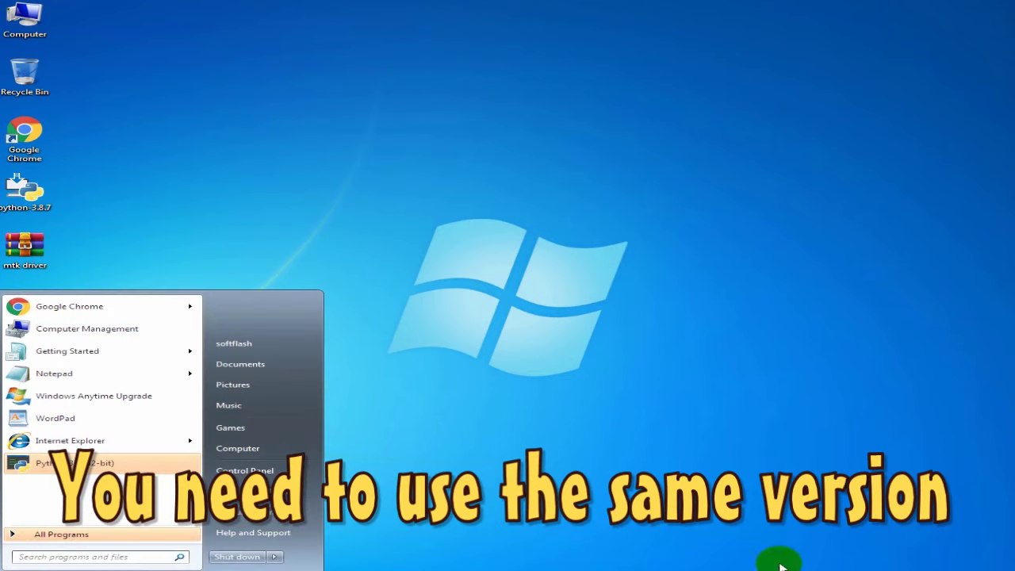
left_click(881, 522)
key("super")
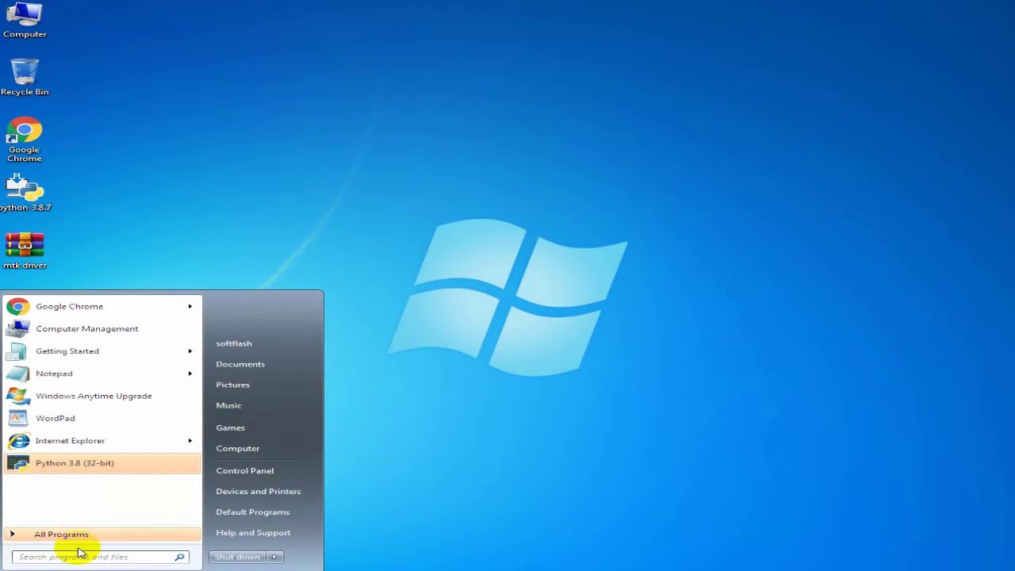
type("command")
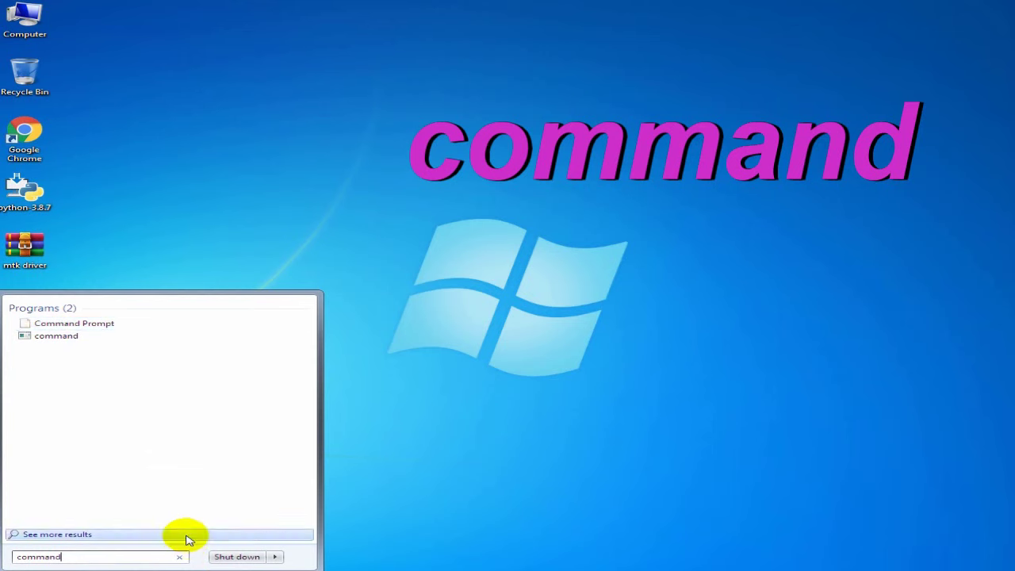
right_click(67, 325)
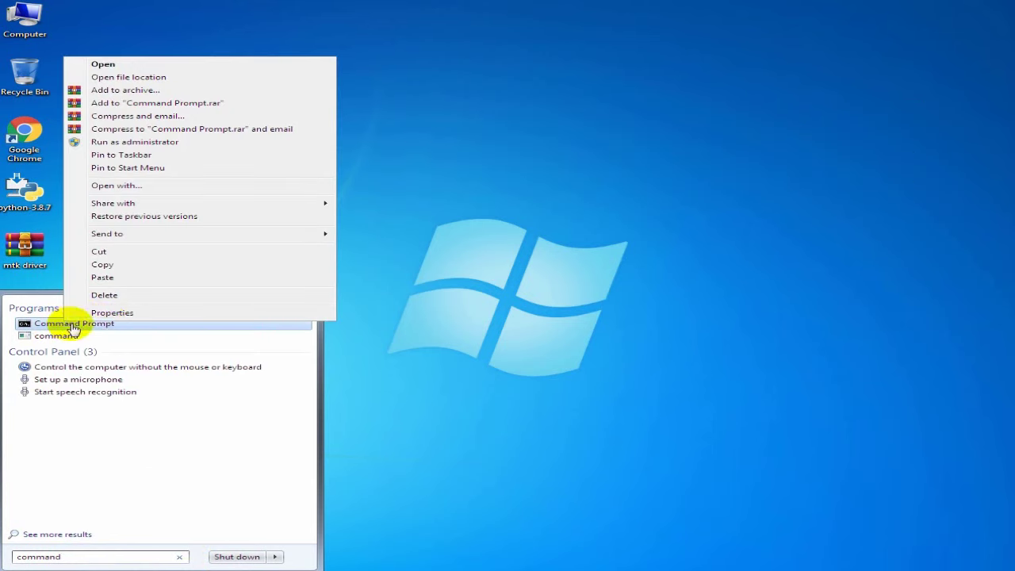
left_click(162, 143)
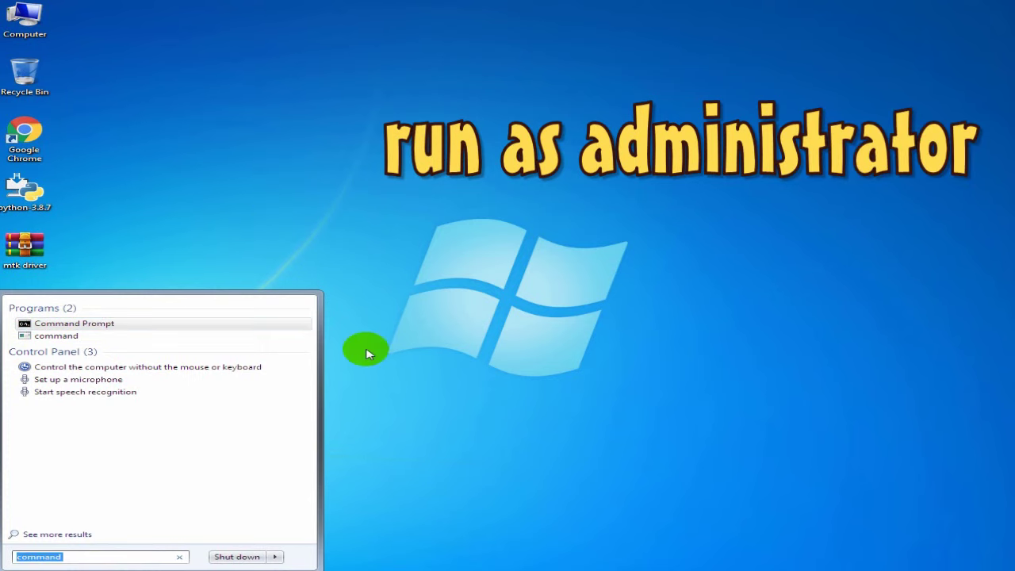
left_click(428, 238)
left_click_drag(249, 18, 435, 233)
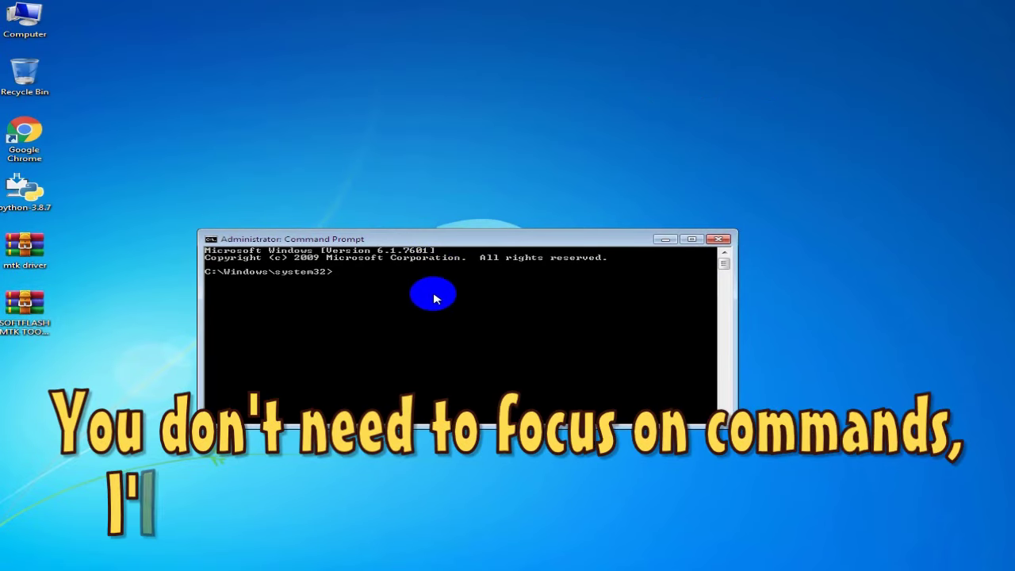
Upgrade pip and install pyusb, pyserial and json5 with python -m pip install, then exit the Command Prompt
type("pyt")
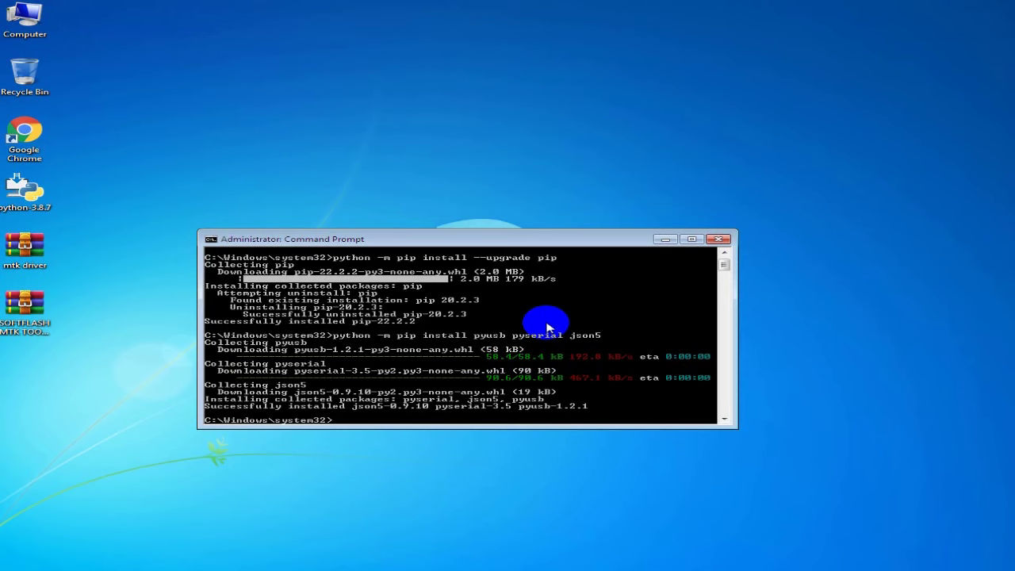
left_click_drag(455, 239, 458, 201)
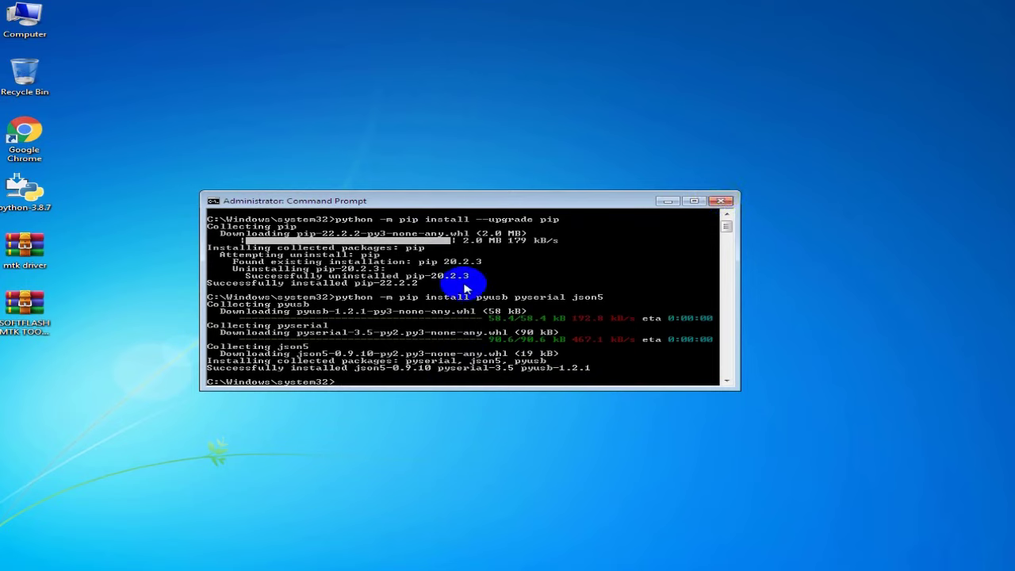
type("c")
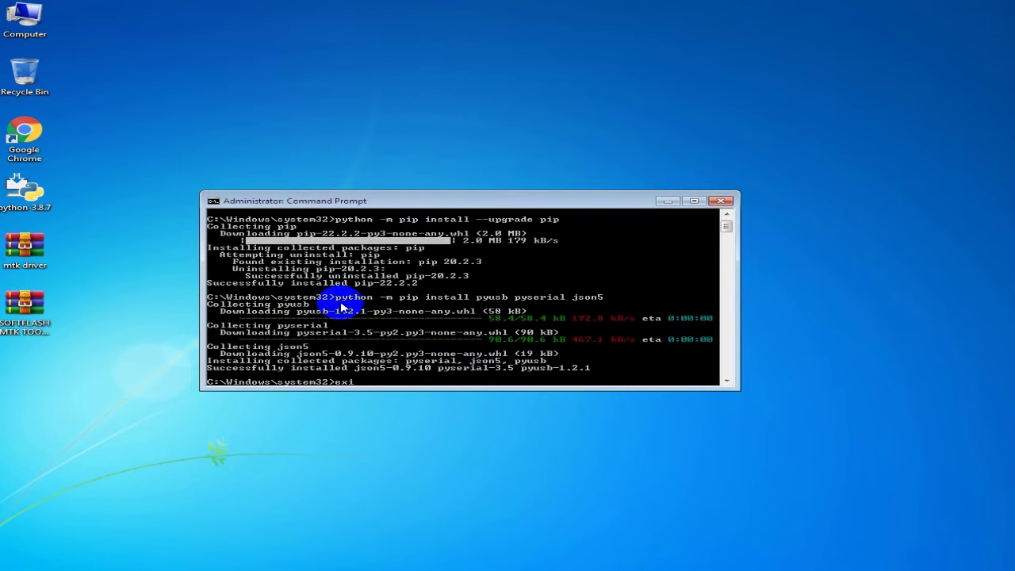
type("xit")
key("Return")
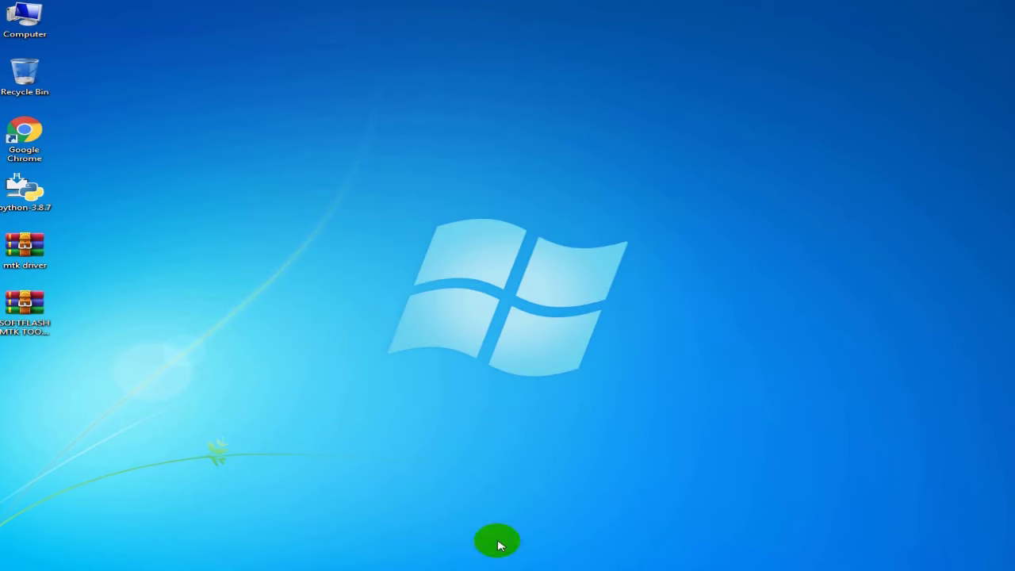
Browse to the bin folder of LibUSB-Win32 in Program Files on Local Disk (C:)
double_click(24, 18)
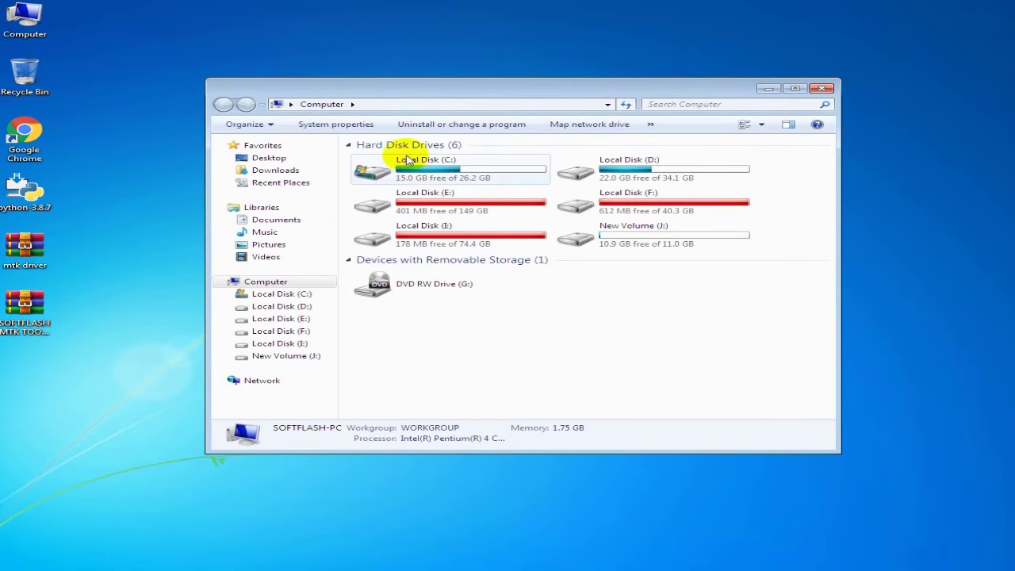
double_click(421, 168)
double_click(432, 196)
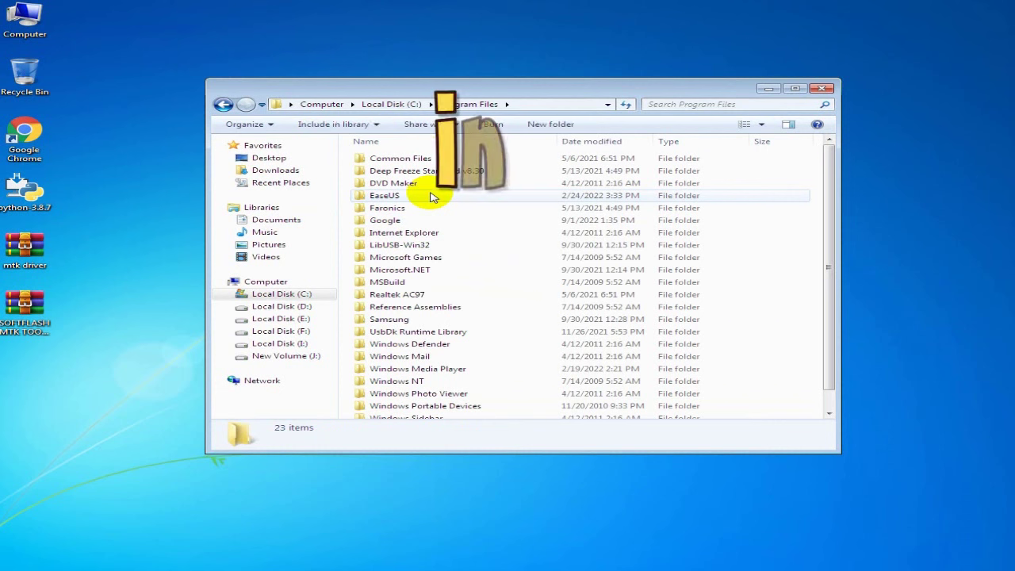
double_click(428, 246)
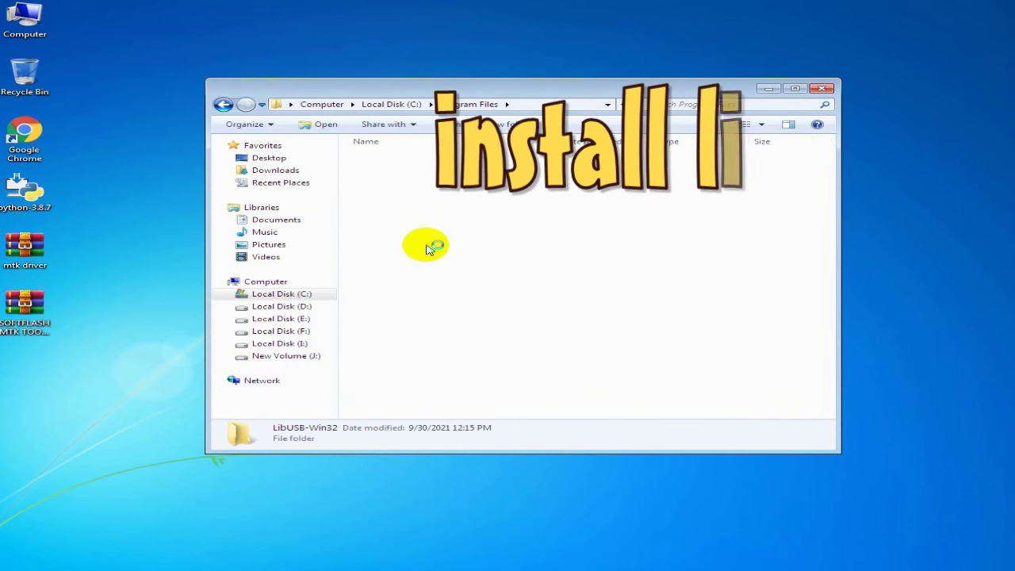
left_click_drag(471, 315, 469, 335)
left_click(469, 335)
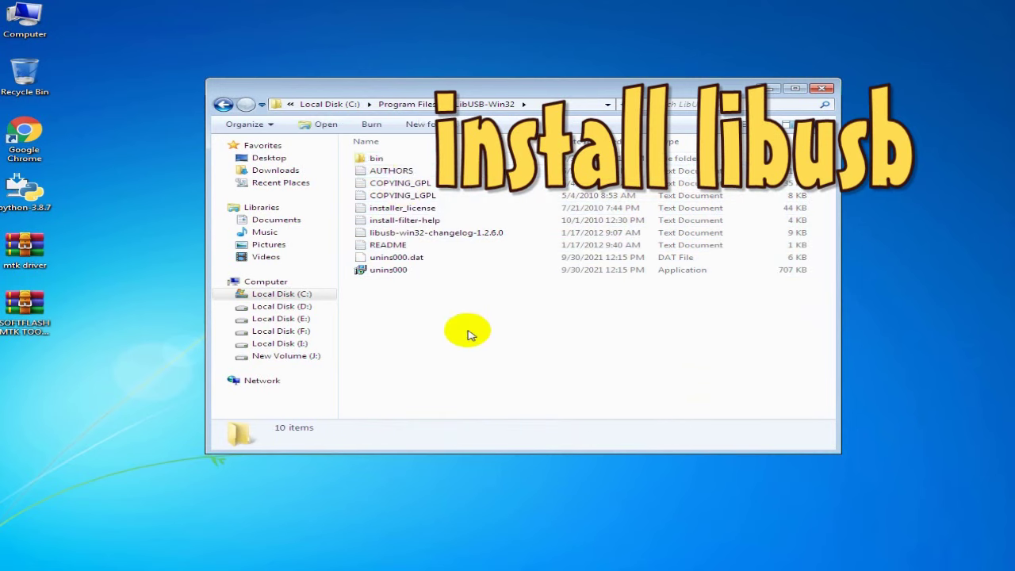
double_click(379, 159)
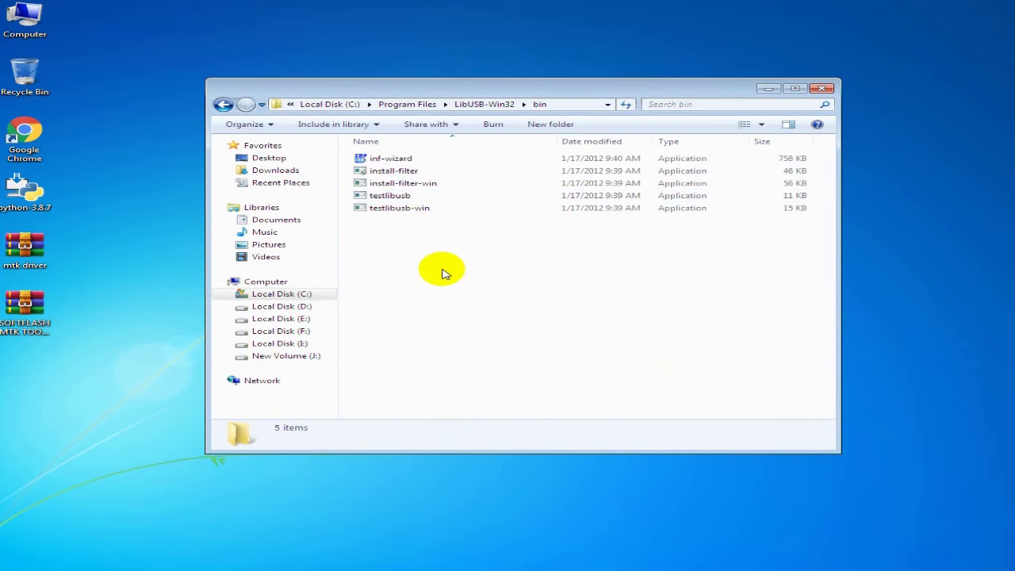
Launch install-filter-win to check the libusb-win32 filter installer, and close it without installing a filter
left_click(384, 185)
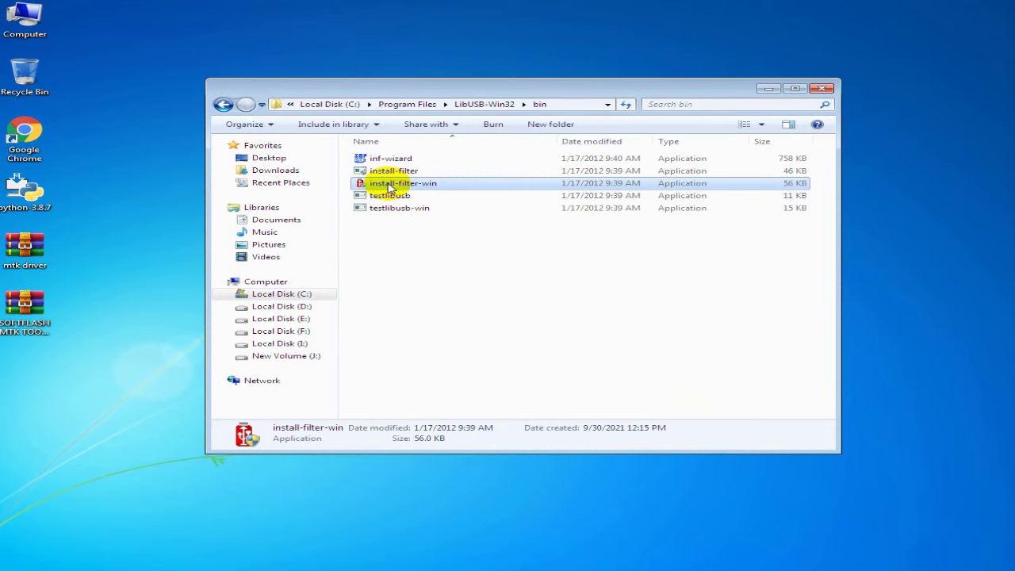
right_click(389, 187)
left_click(374, 265)
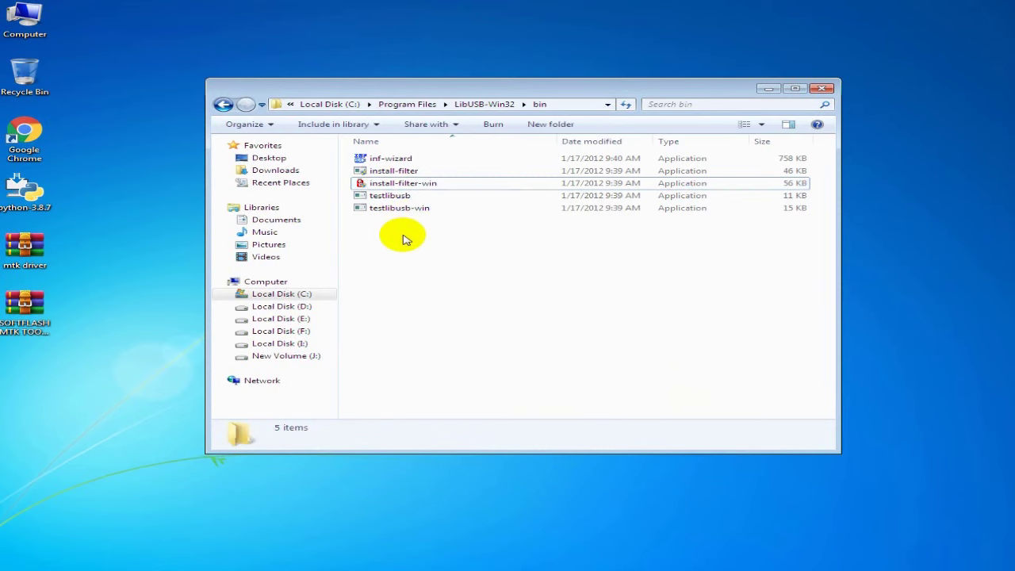
left_click(395, 185)
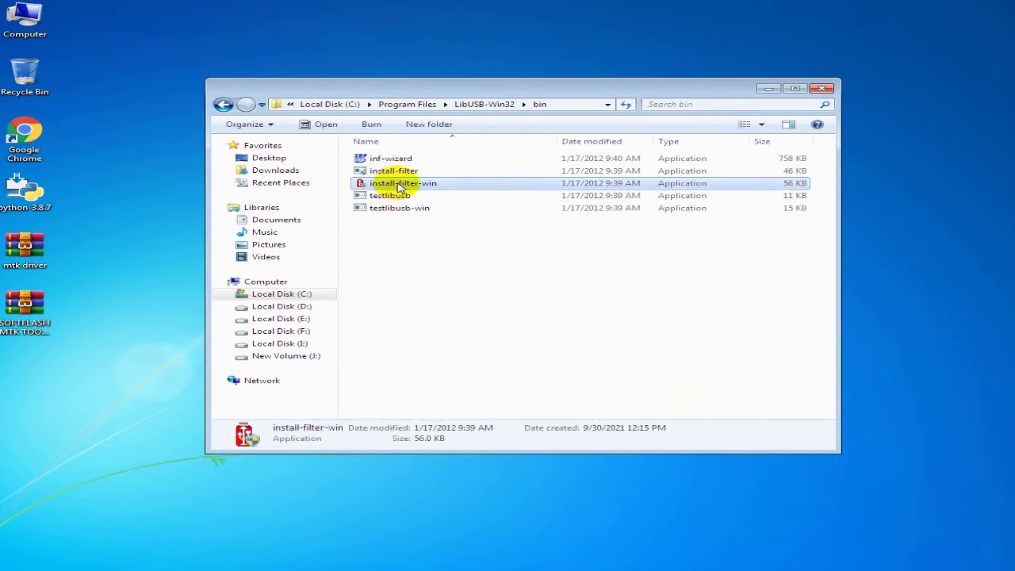
double_click(399, 186)
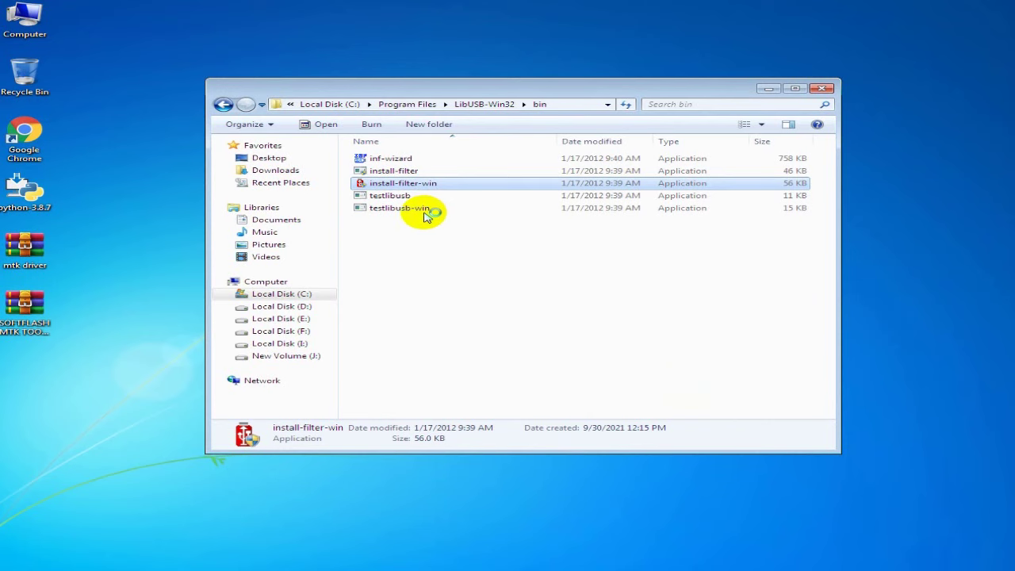
left_click(601, 305)
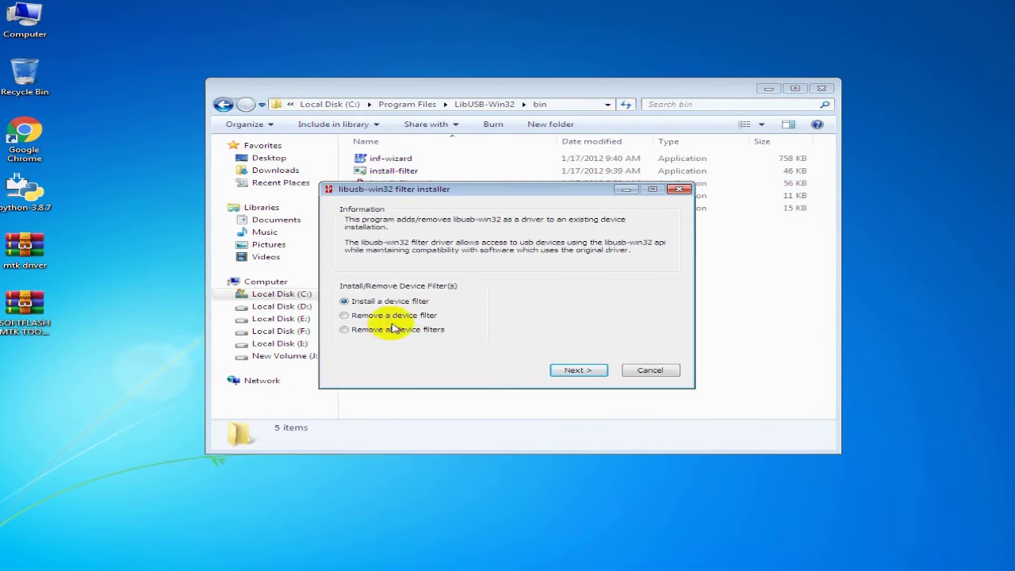
key("Escape")
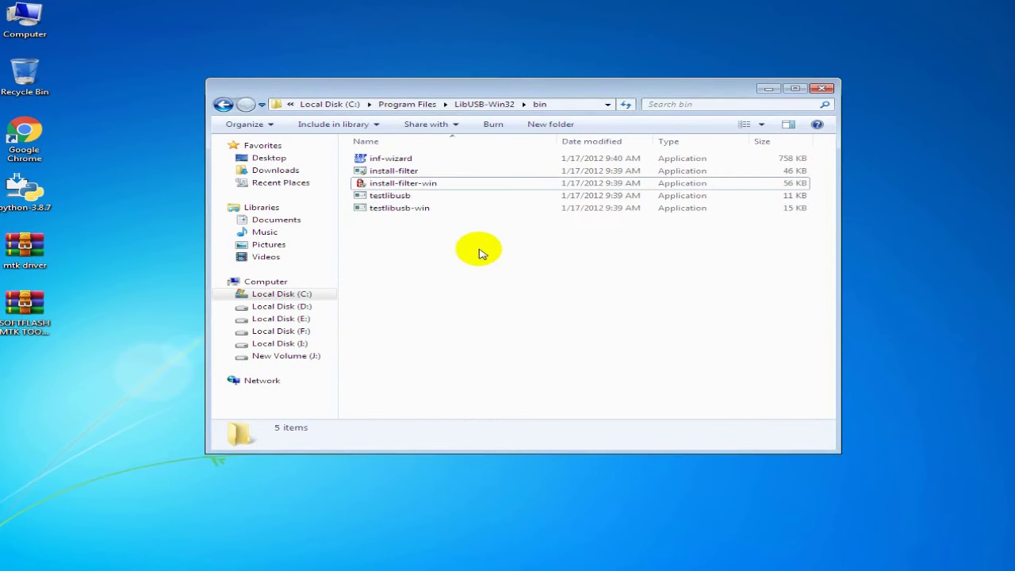
Inspect the UsbDk Runtime Library folder in Program Files and close the file window
left_click(410, 104)
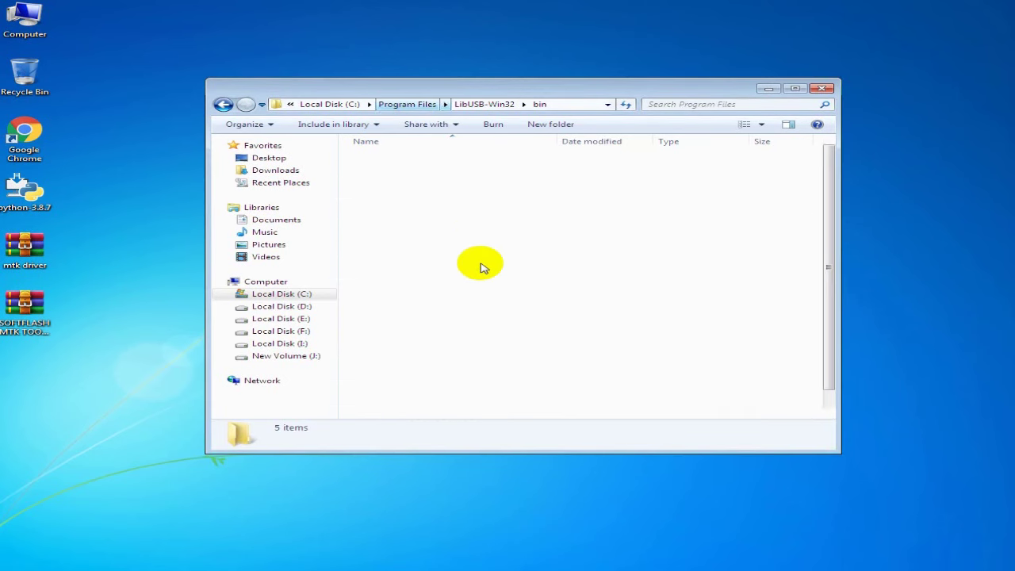
key("u")
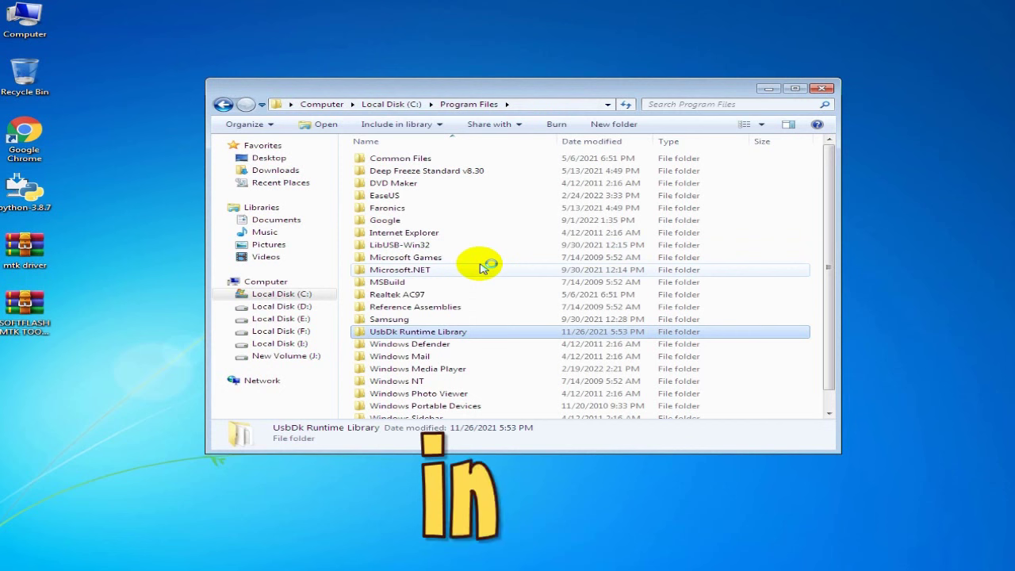
double_click(434, 338)
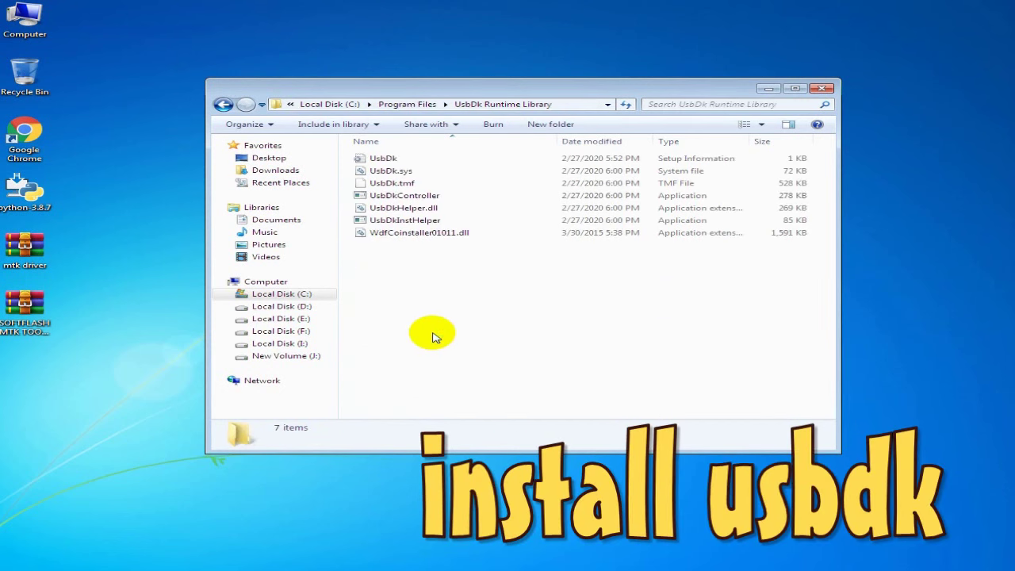
left_click_drag(475, 323, 444, 299)
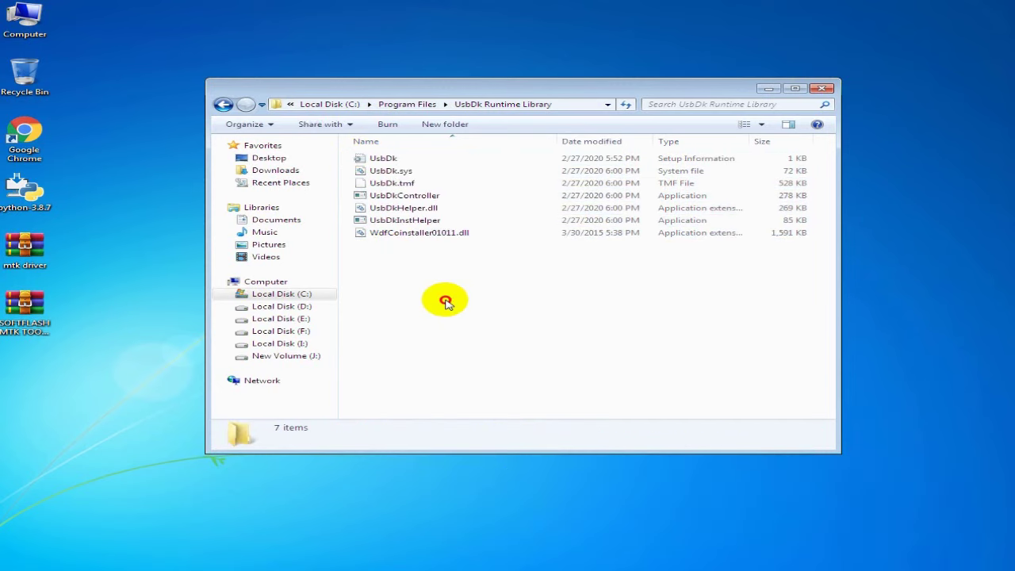
left_click(828, 89)
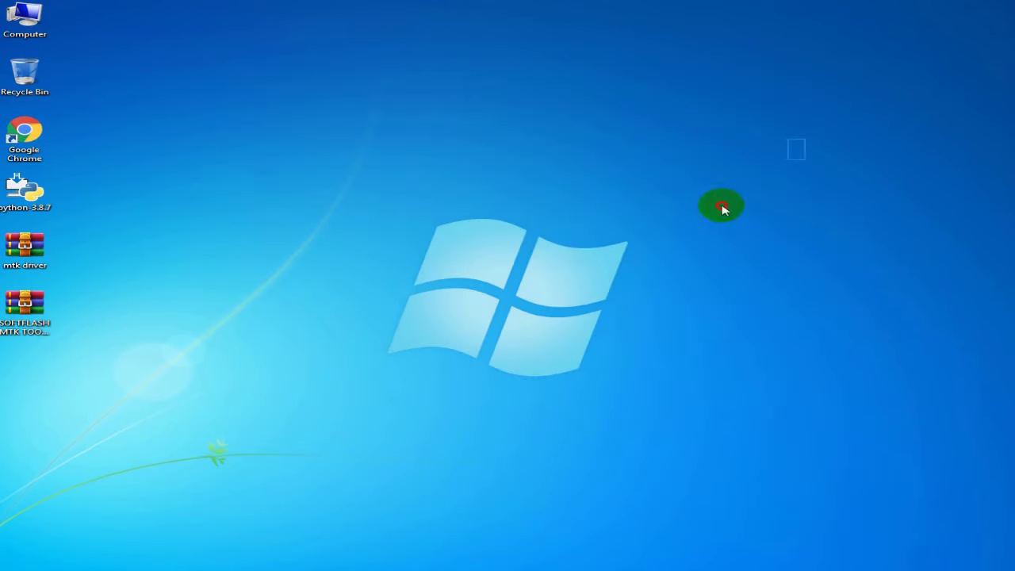
Extract the mtk driver archive onto the desktop and run its Setup as administrator to install the Mobistel Cynus T1 drivers
right_click(11, 249)
left_click(87, 294)
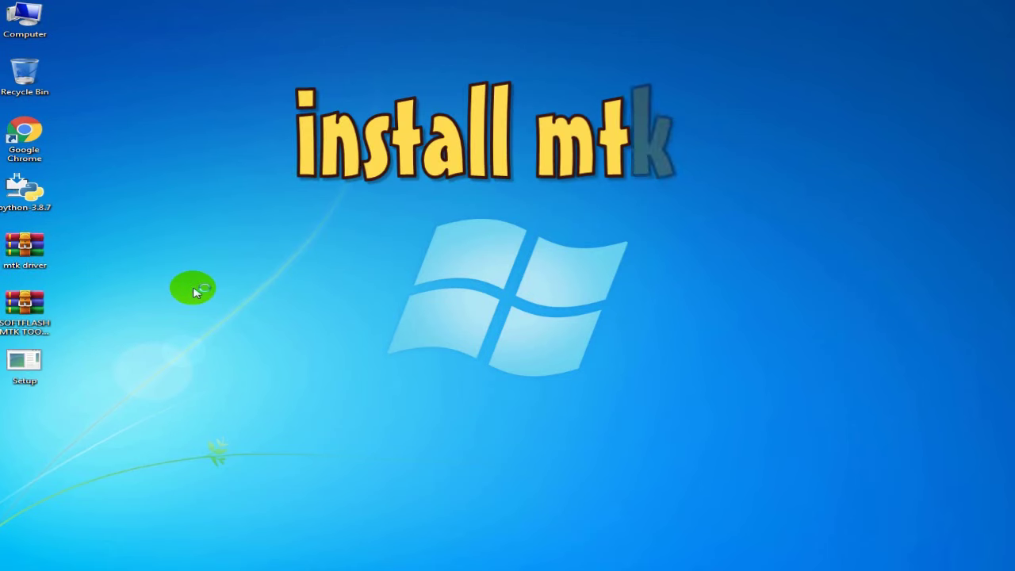
right_click(34, 367)
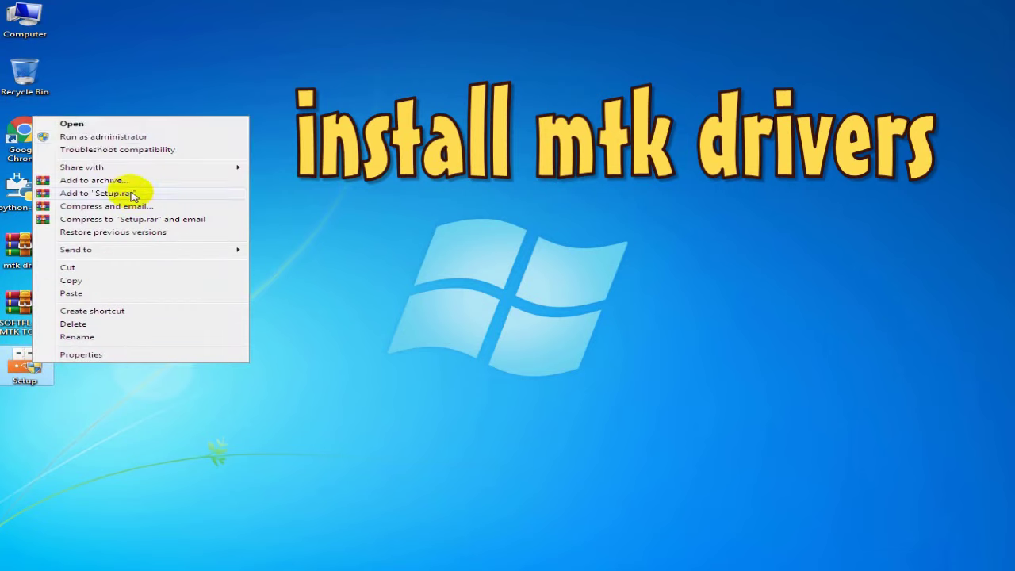
left_click(111, 133)
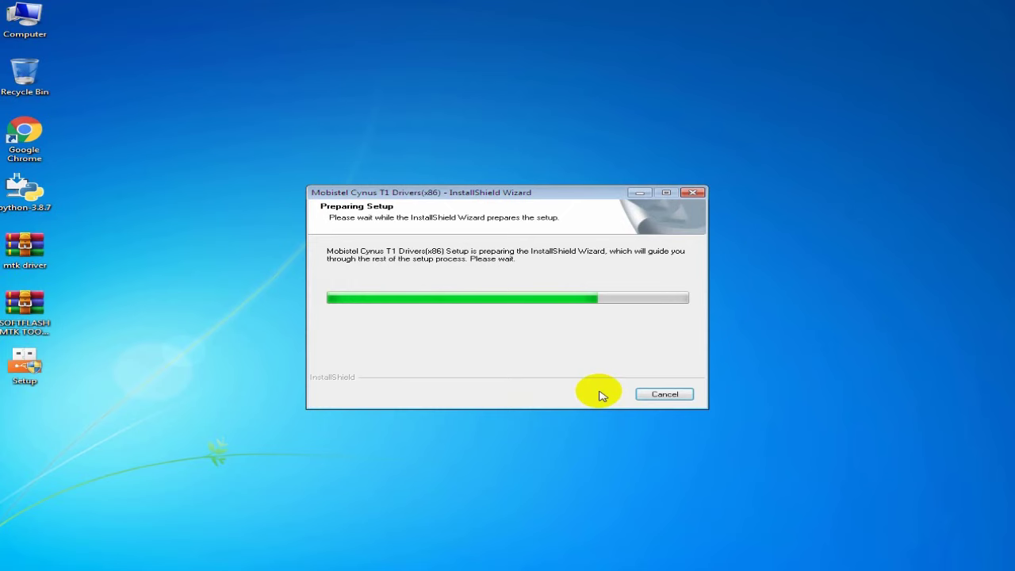
left_click(595, 394)
left_click(595, 394)
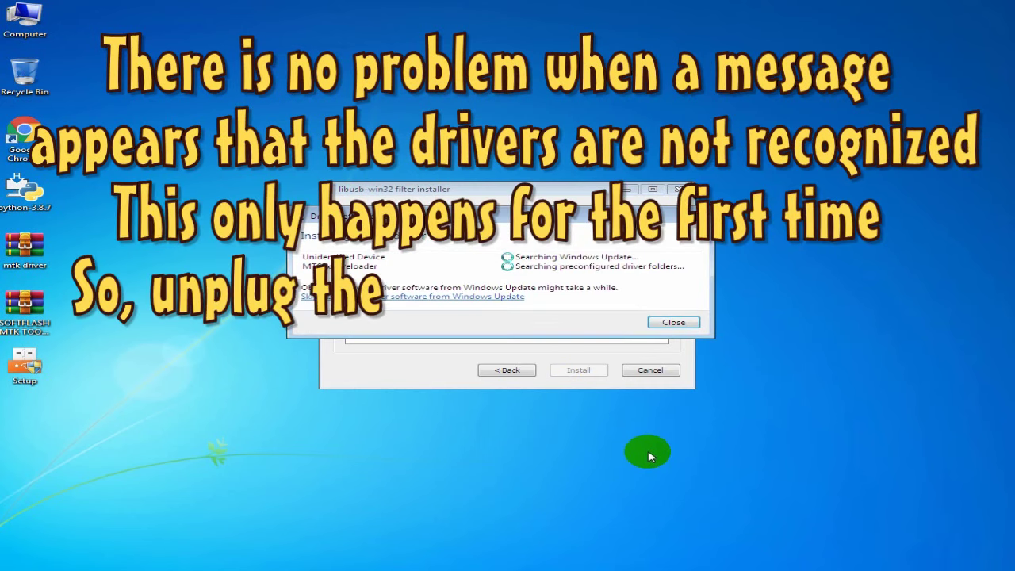
Dismiss the driver installation progress window and install the libusb-win32 device filter for the Mobistel PreLoader USB VCOM Port
left_click_drag(577, 216, 524, 368)
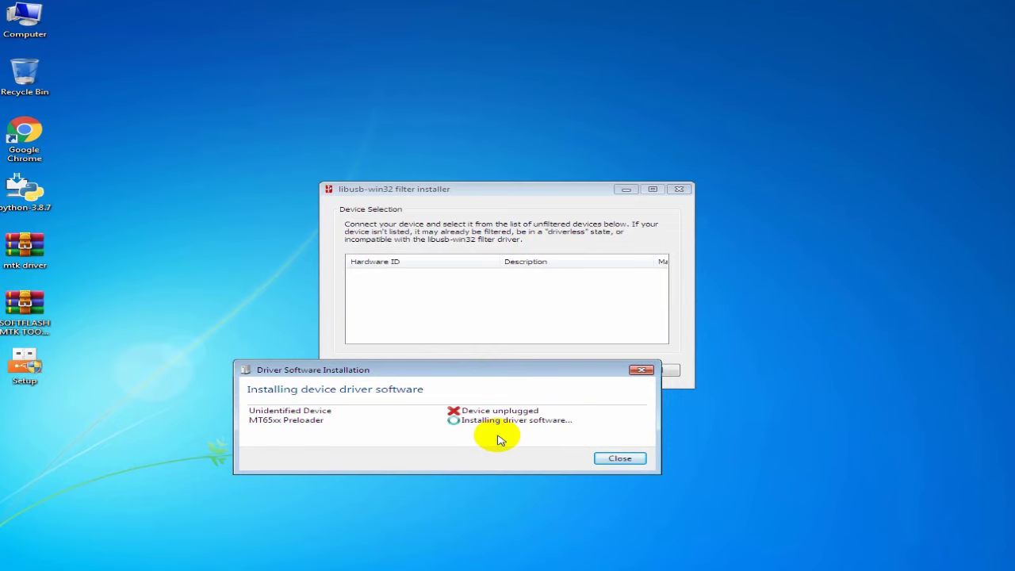
left_click(617, 465)
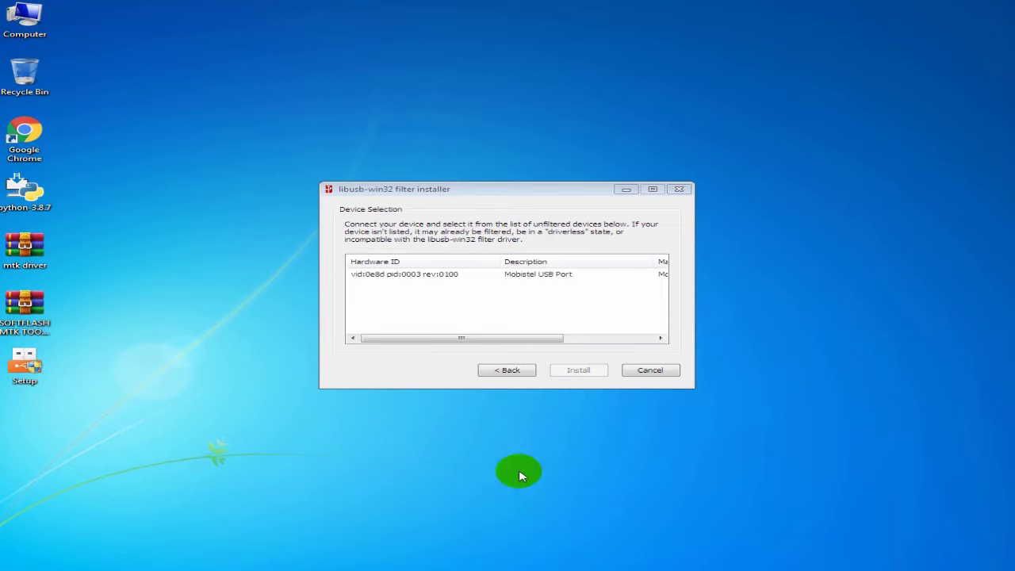
left_click(544, 276)
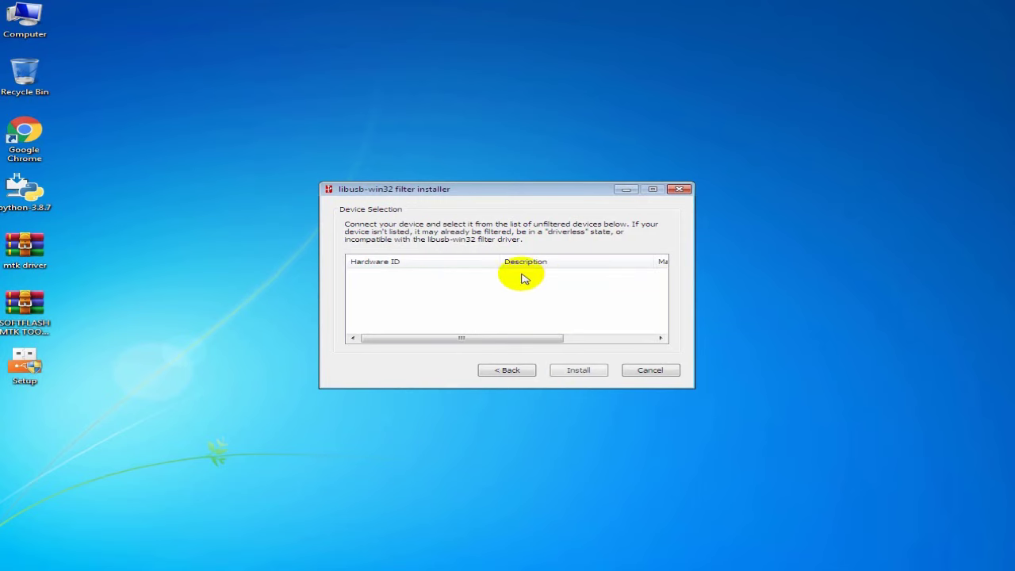
left_click(465, 275)
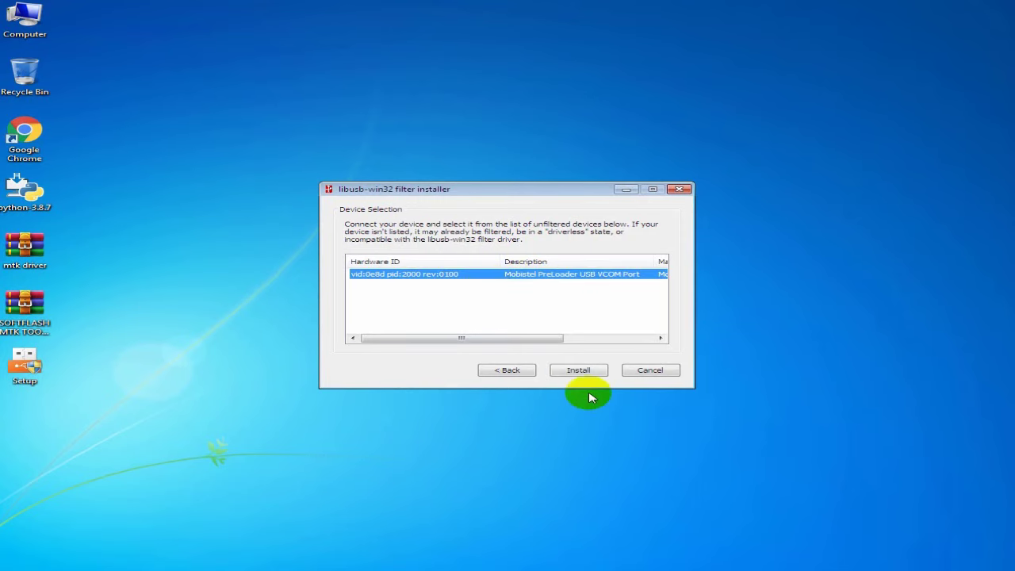
left_click(579, 371)
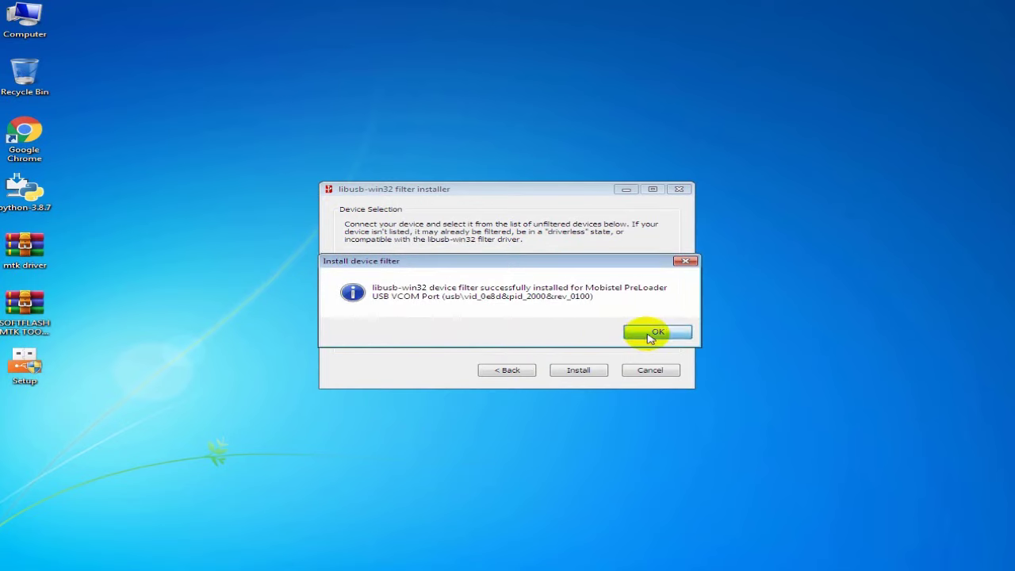
left_click(651, 336)
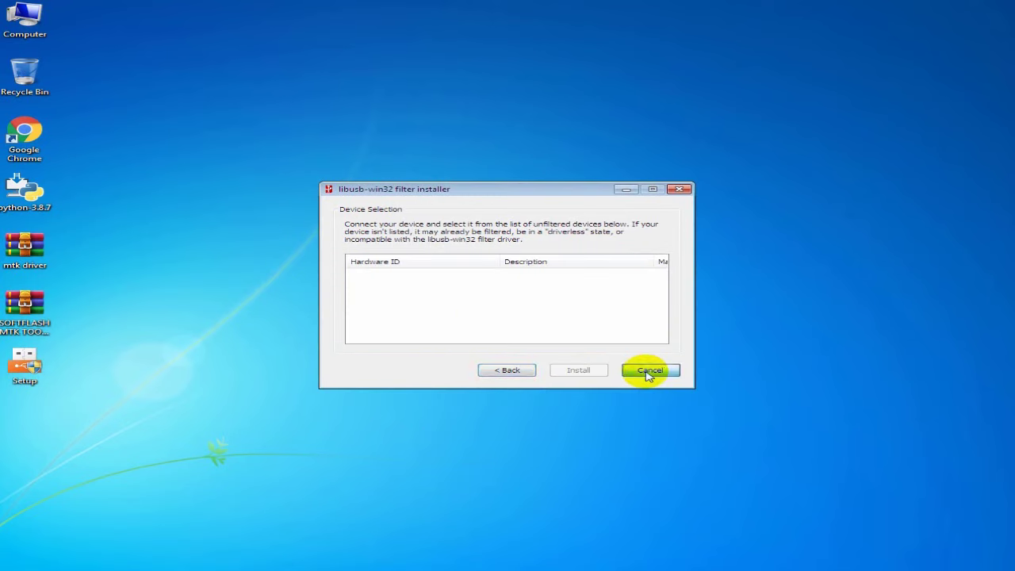
left_click(649, 372)
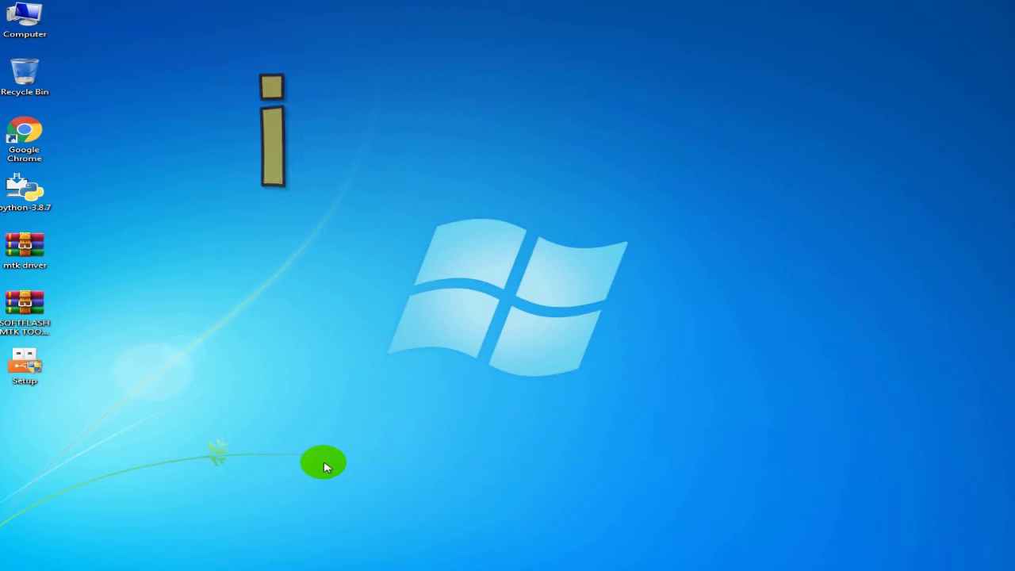
Extract the SOFTFLASH MTK TOOL 2022 v6 archive onto the desktop, entering the archive password, and install the tool
right_click(24, 312)
left_click(112, 360)
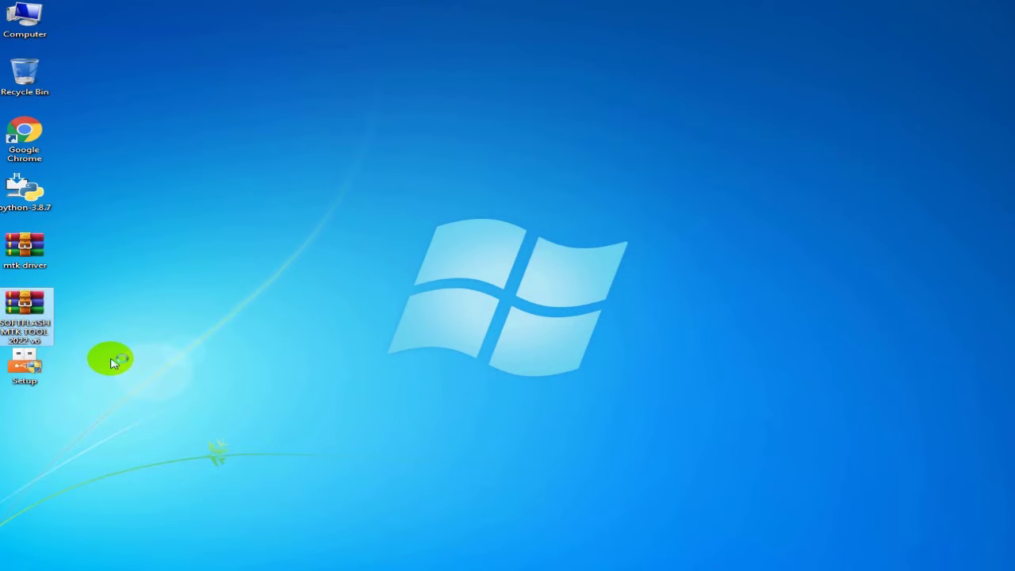
type("••••••••••")
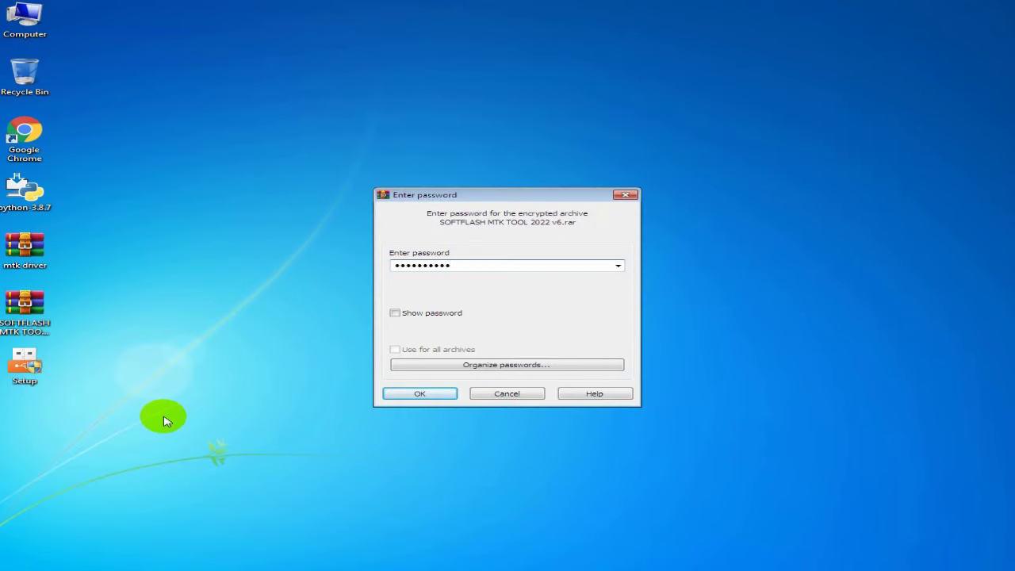
type("•••")
key("Return")
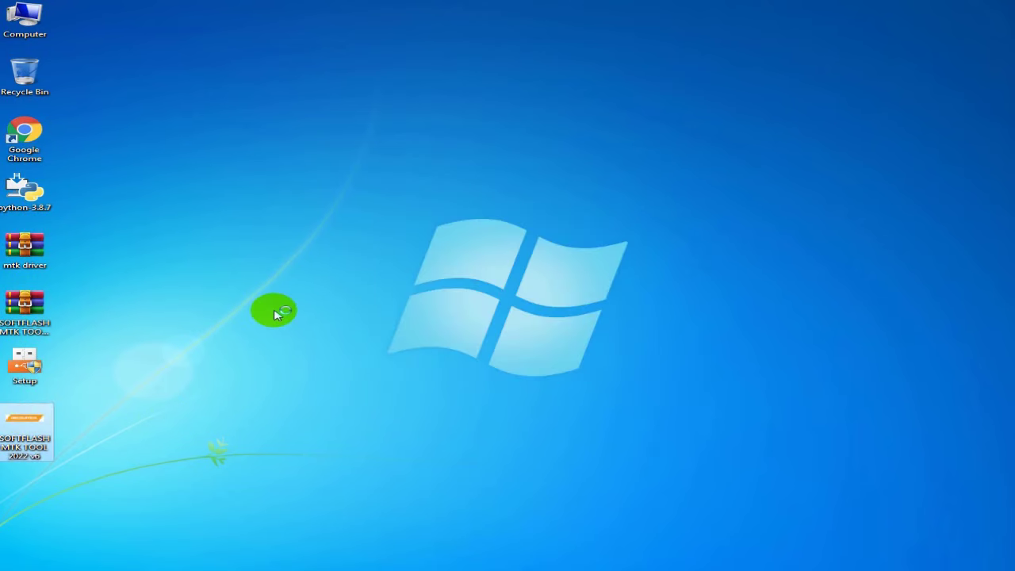
left_click(642, 406)
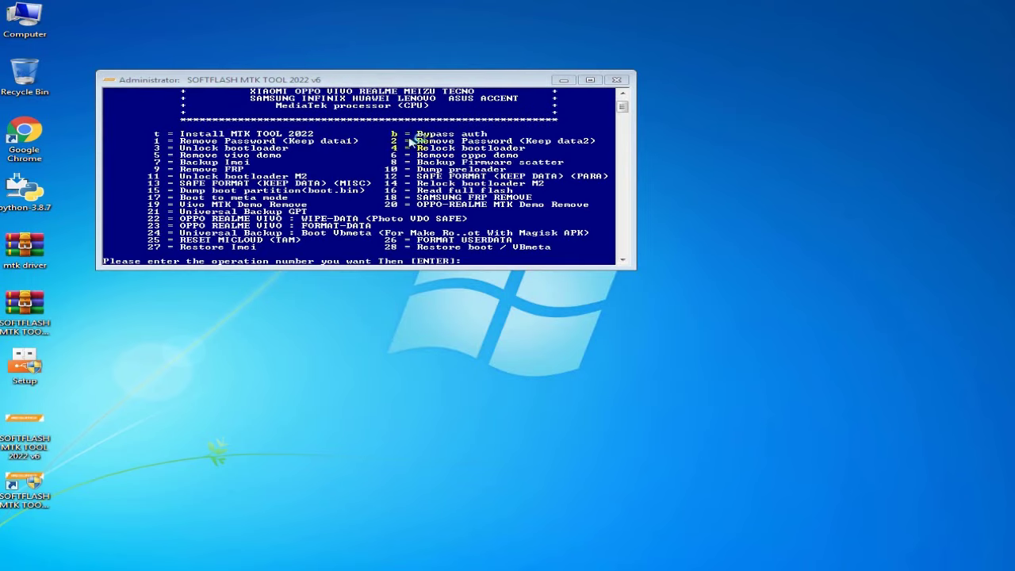
Move the tool window nearer the middle of the desktop and look over its list of operations
left_click_drag(330, 70, 442, 119)
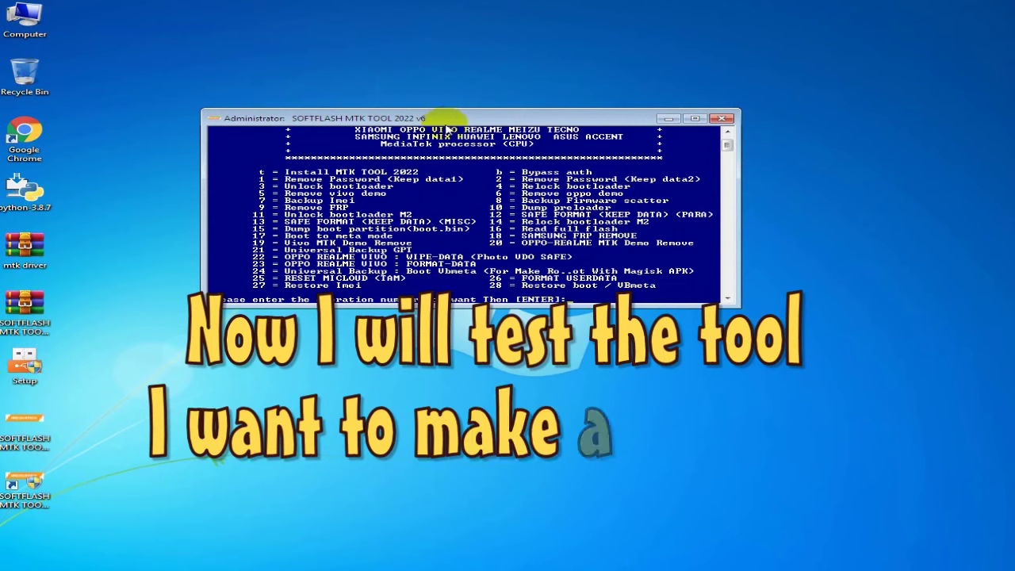
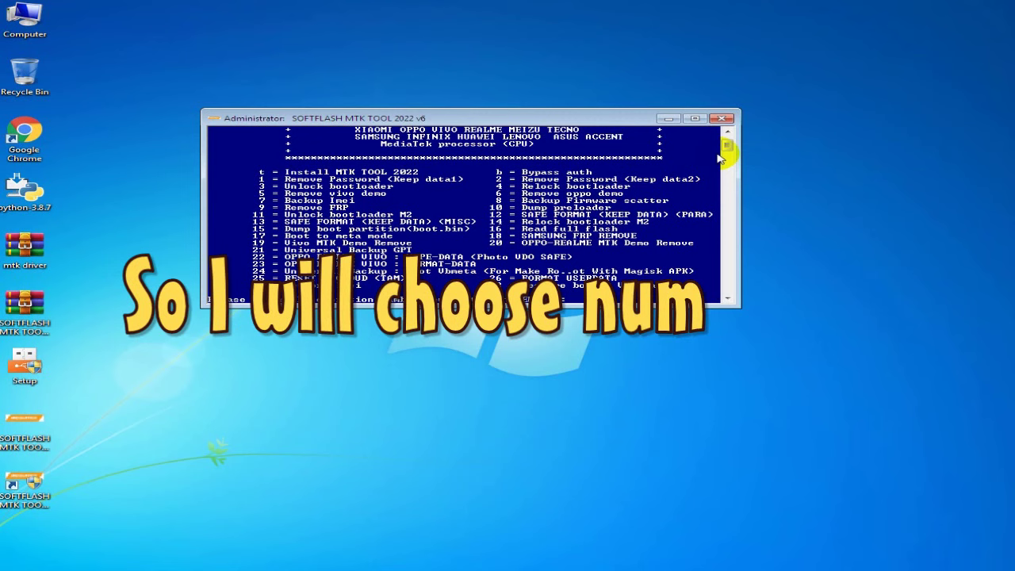
scroll(727, 148, "down", 1)
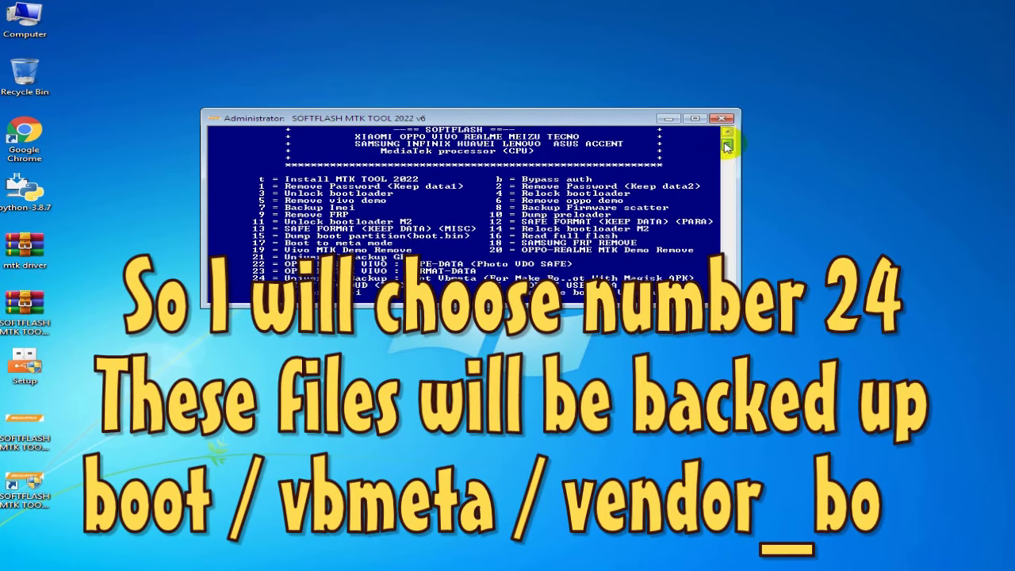
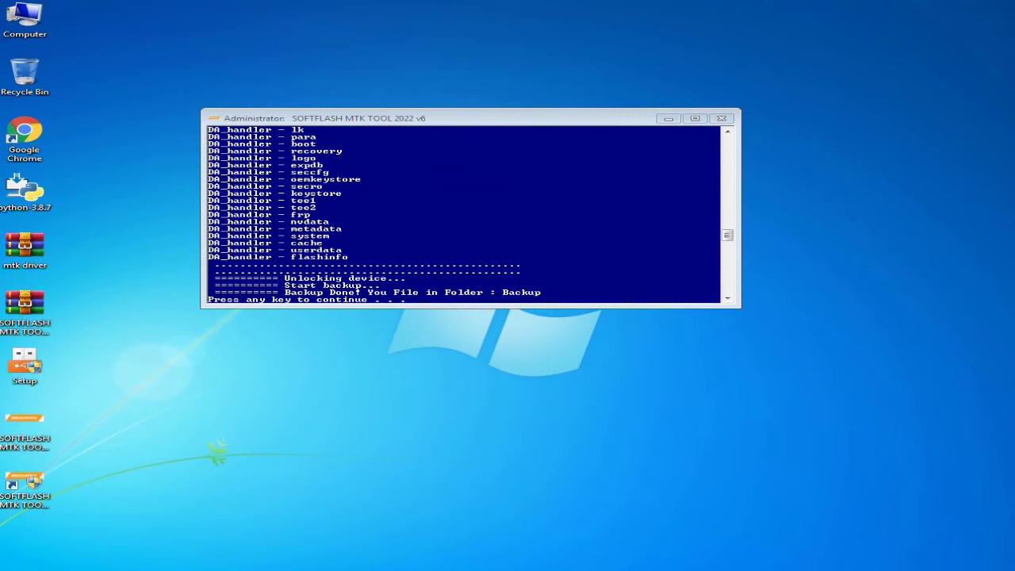
Mark the line in the tool's console output that names the folder of the backup files
left_click(213, 117)
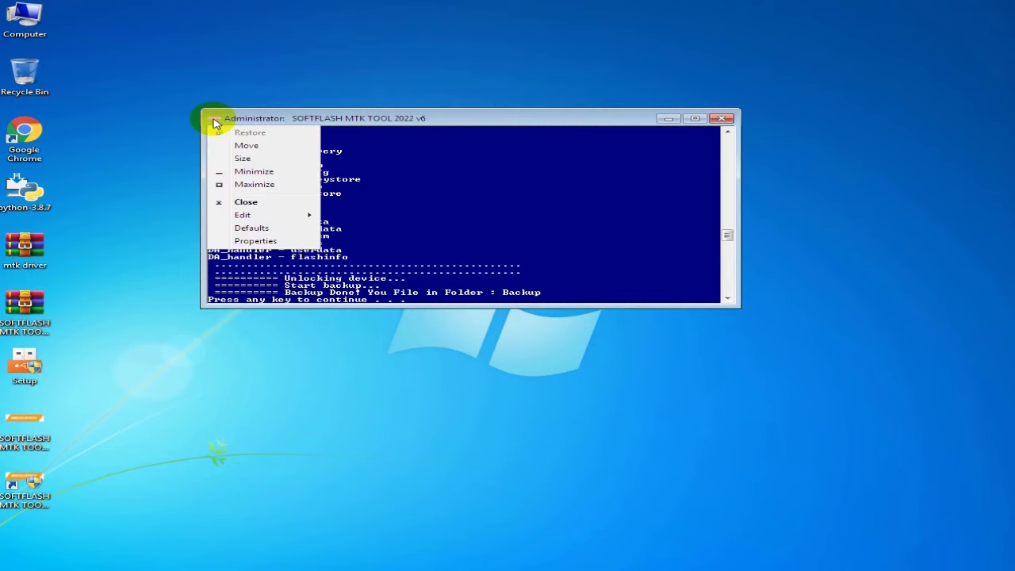
mouse_move(279, 217)
left_click(353, 215)
left_click_drag(290, 295, 546, 295)
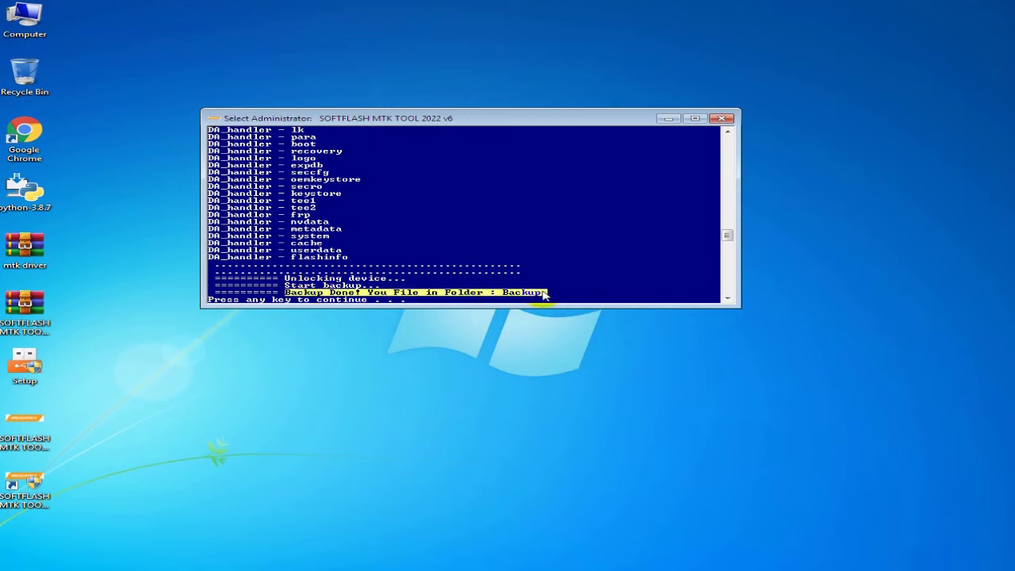
left_click(546, 296)
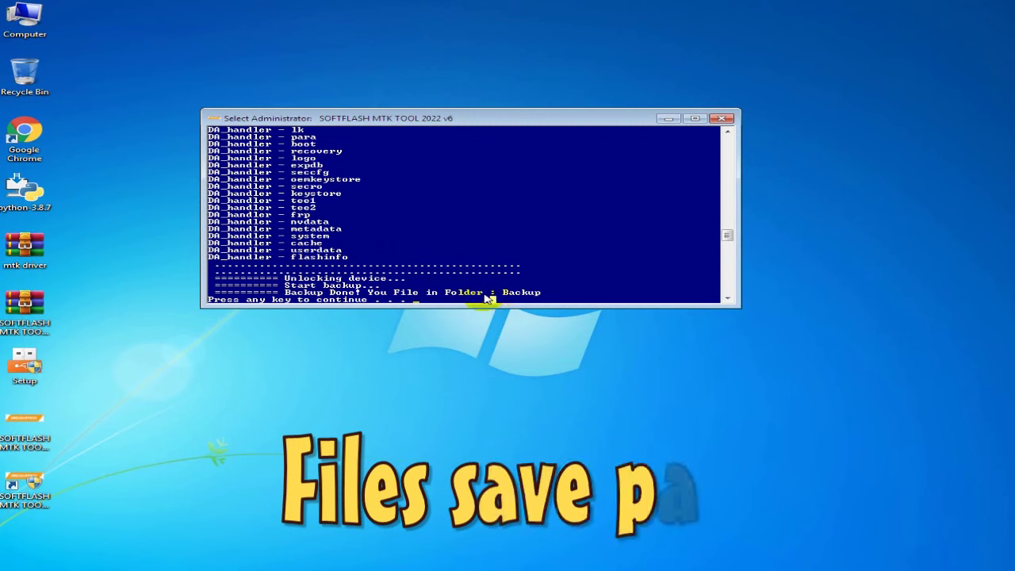
Open the file location of the SOFTFLASH MTK TOOL 2022 desktop shortcut and close the shortcut's properties
right_click(26, 496)
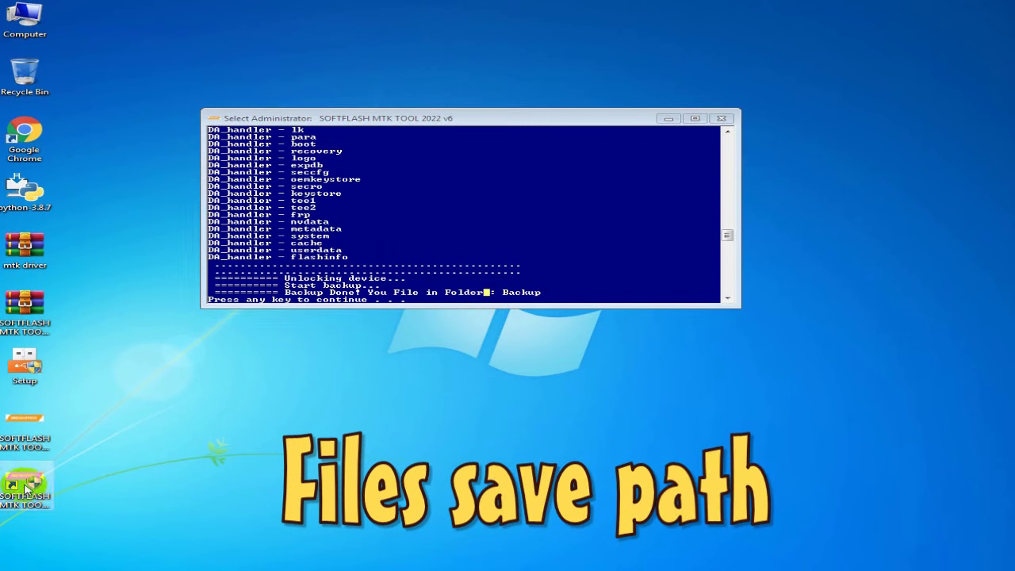
left_click(70, 476)
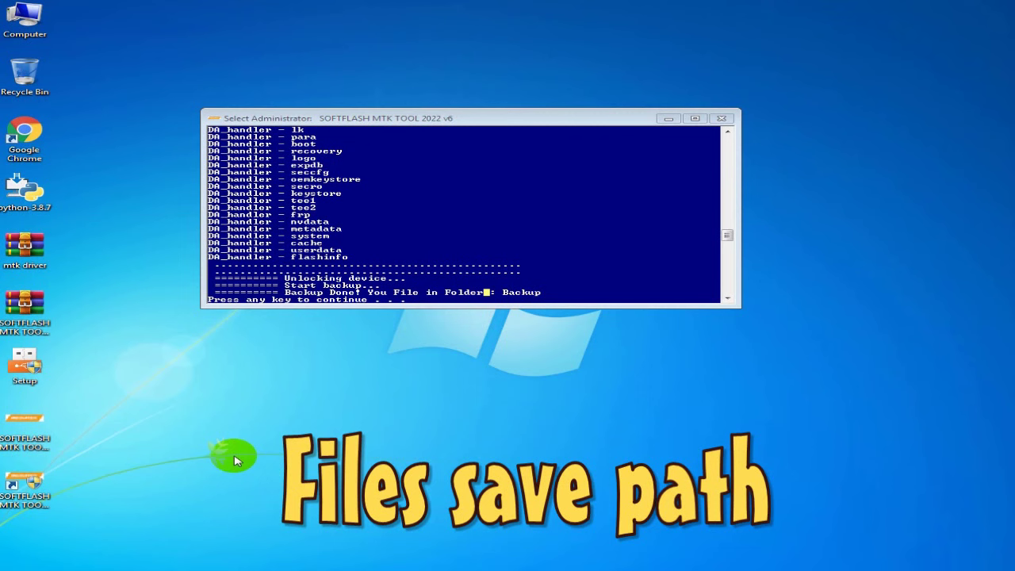
left_click(84, 474)
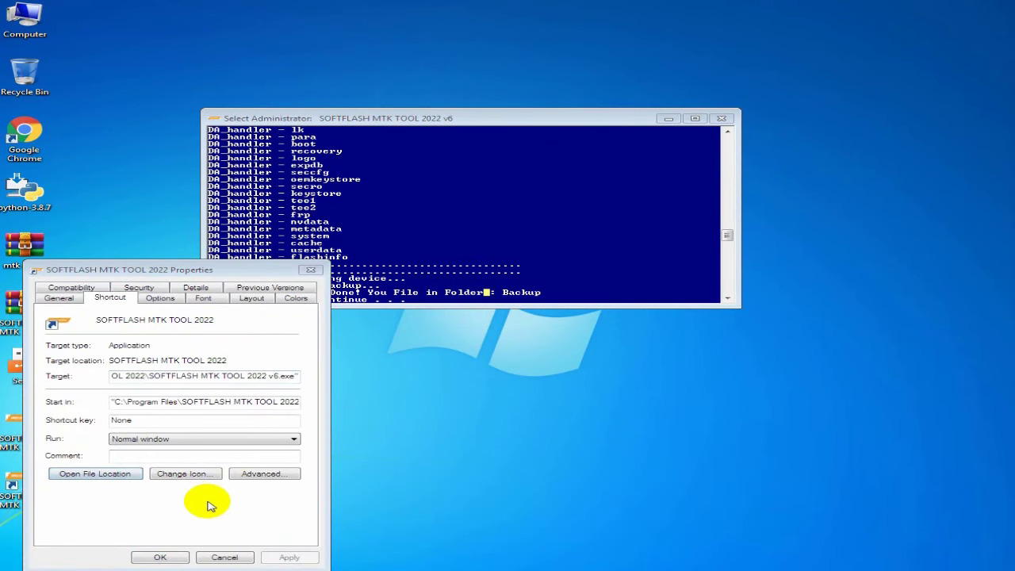
left_click(222, 558)
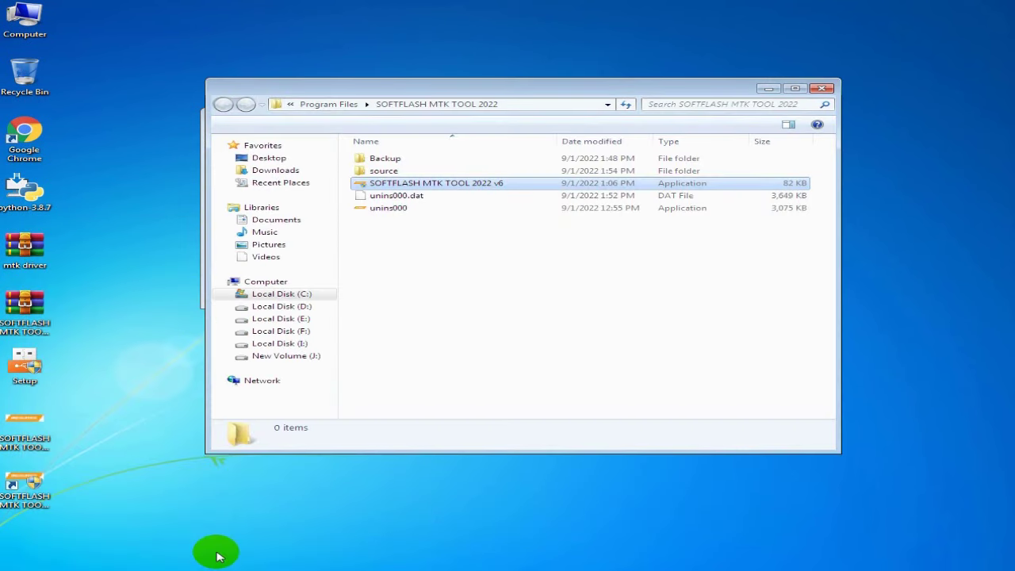
left_click(412, 324)
left_click_drag(411, 94, 296, 131)
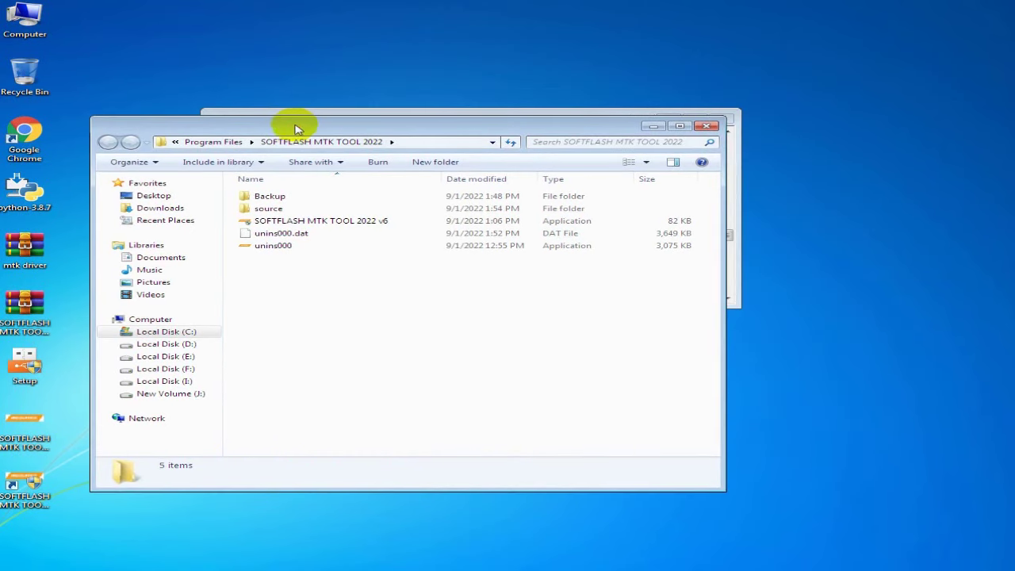
Go into the Backup folder inside the source folder to examine the backed-up files
left_click(268, 208)
double_click(268, 208)
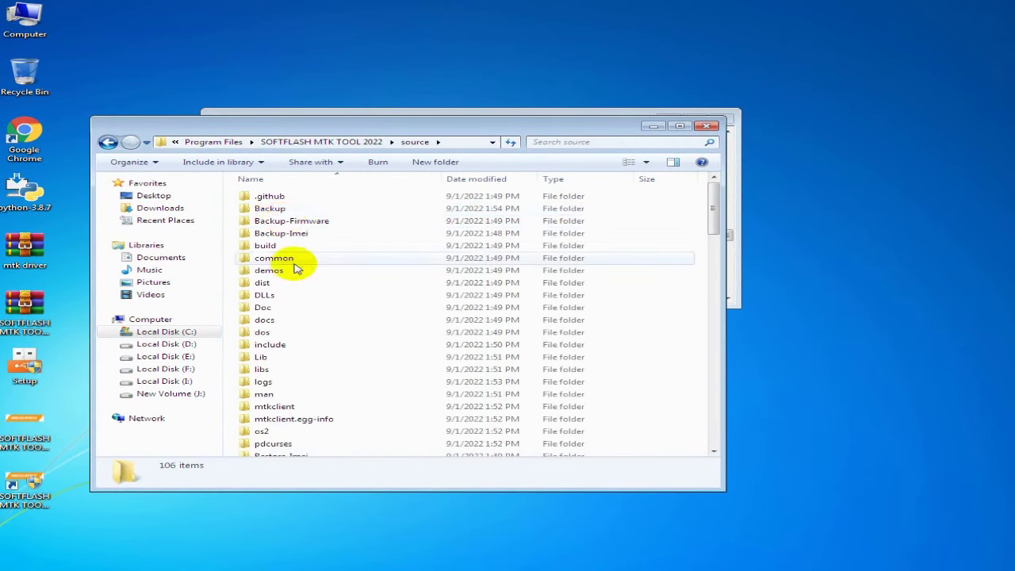
double_click(279, 210)
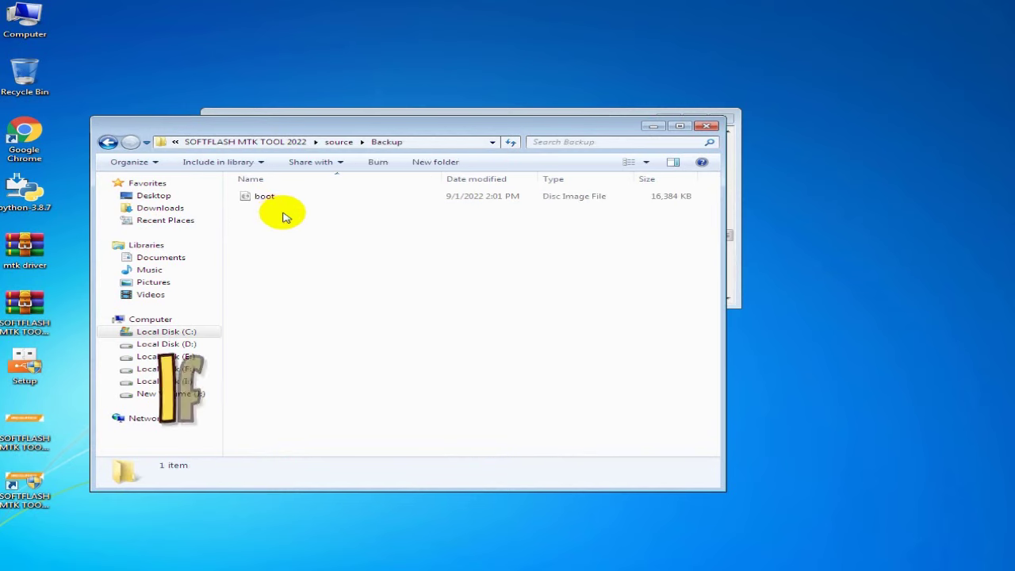
left_click_drag(315, 267, 336, 240)
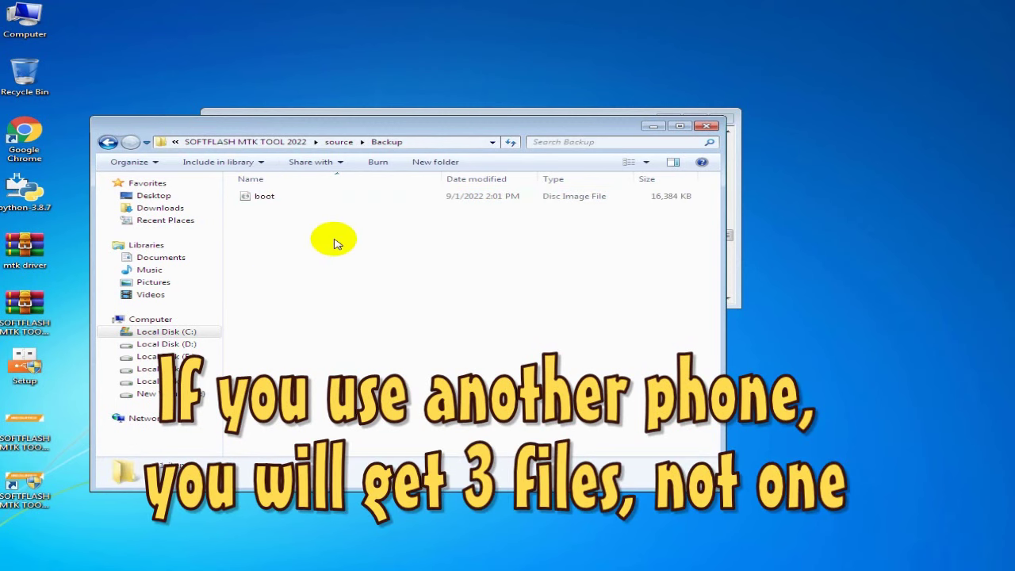
Return the tool to its list of operations and select the boot image in the Backup folder
left_click(423, 113)
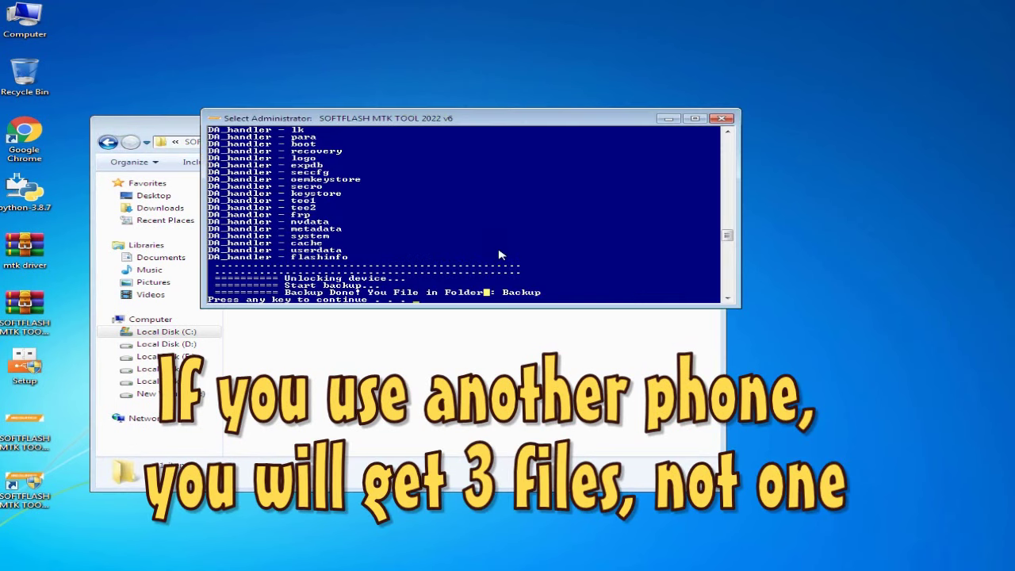
key("Escape")
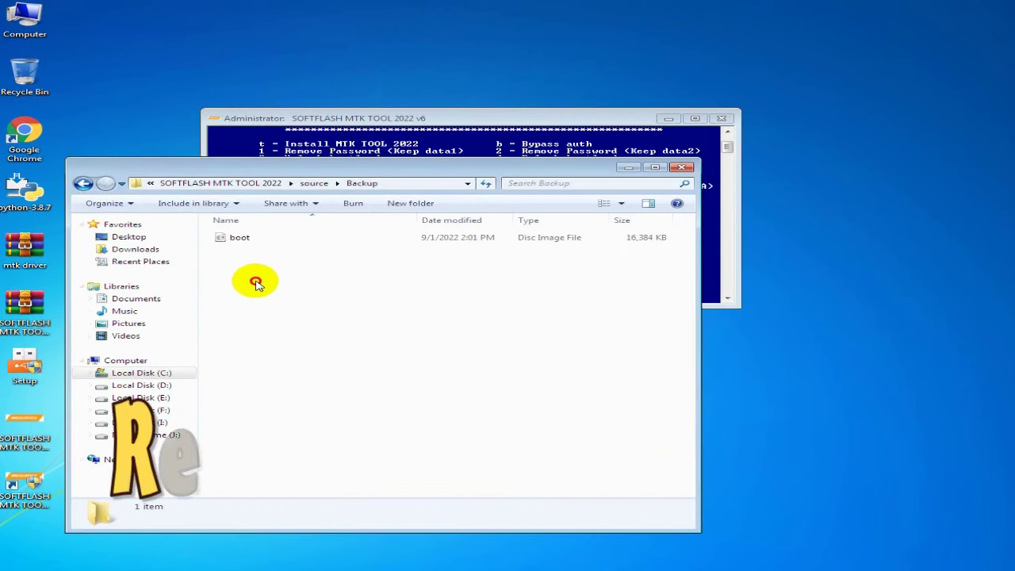
left_click_drag(256, 284, 229, 233)
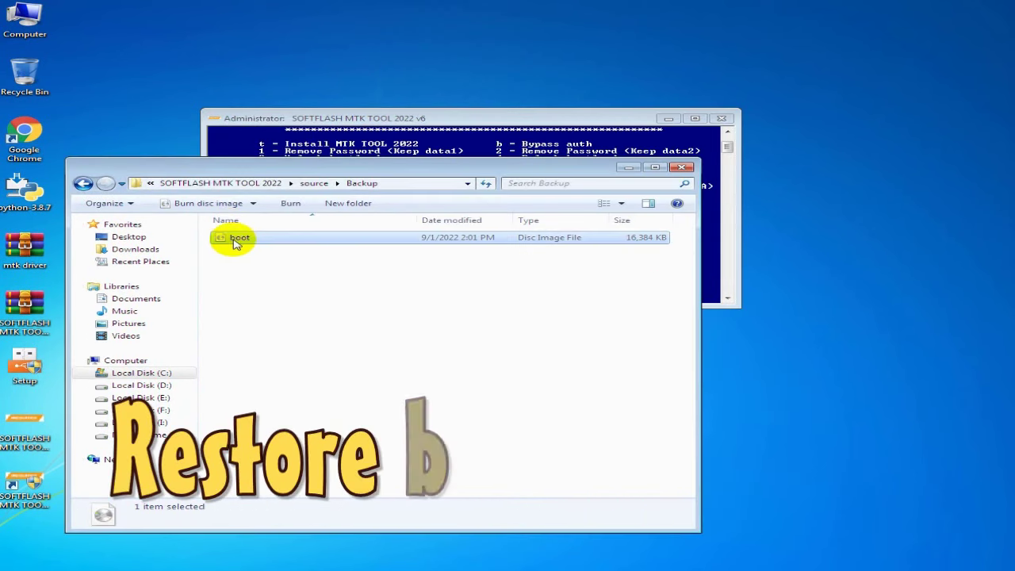
right_click(242, 241)
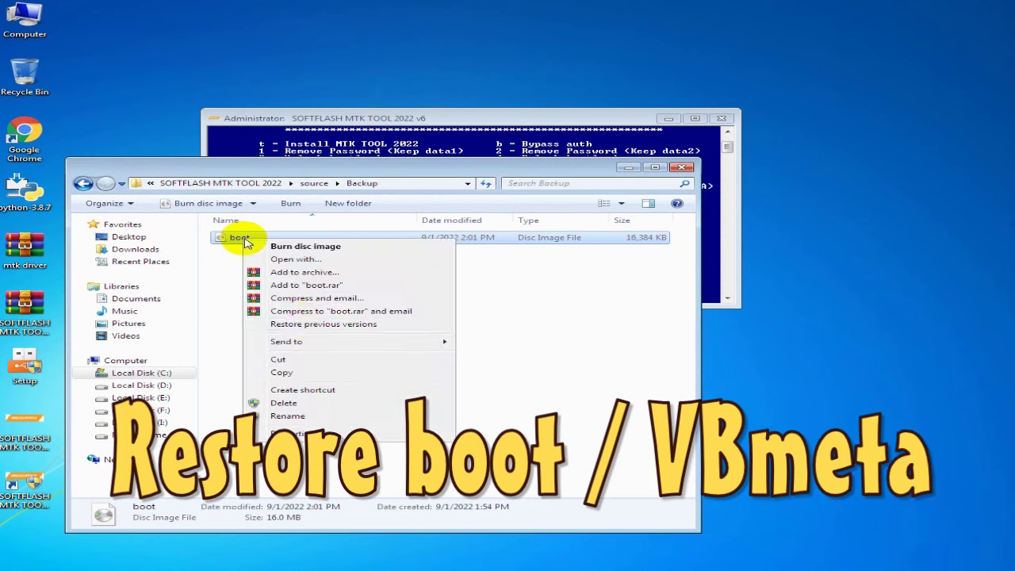
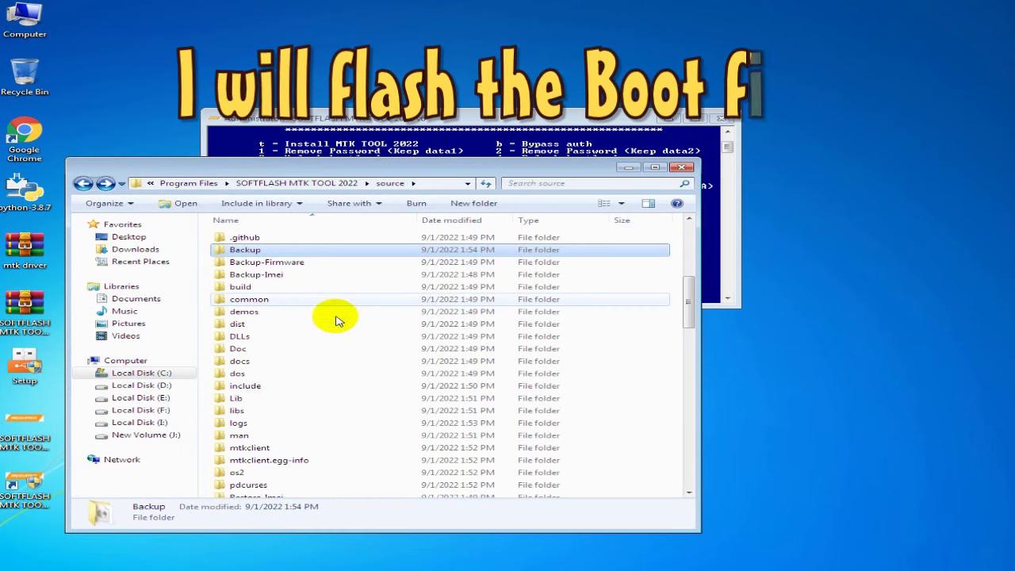
Look through the source folder's items whose names start with "r" for a Restore folder
key("r")
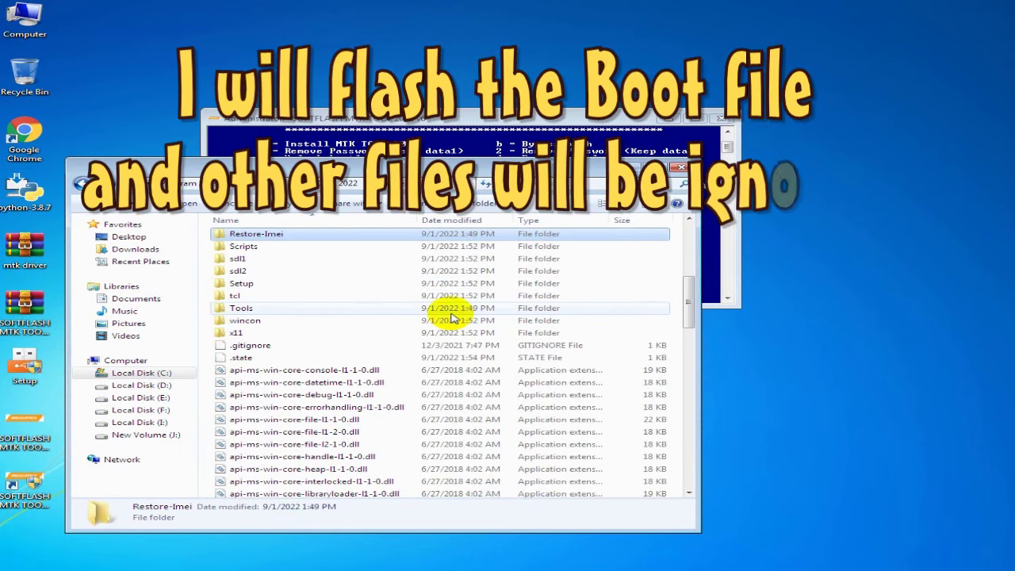
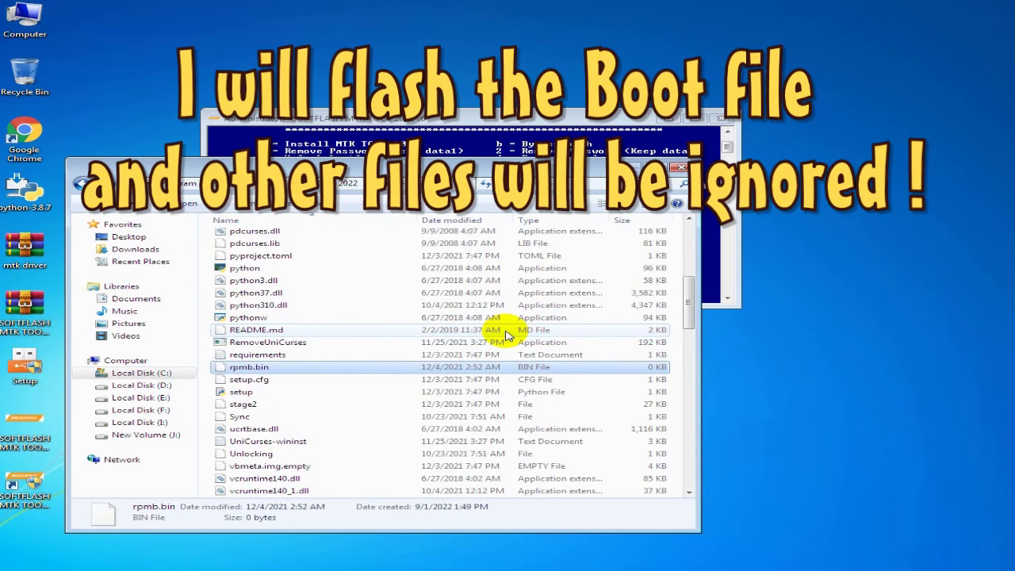
key("r")
key("r")
key("r")
key("r")
key("r")
key("r")
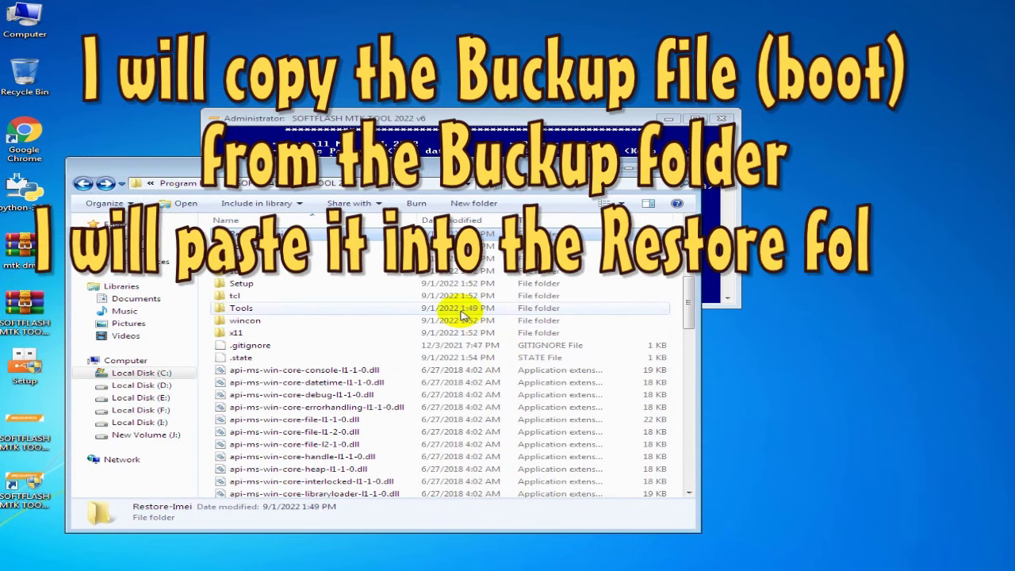
key("r")
key("r")
key("r")
key("r")
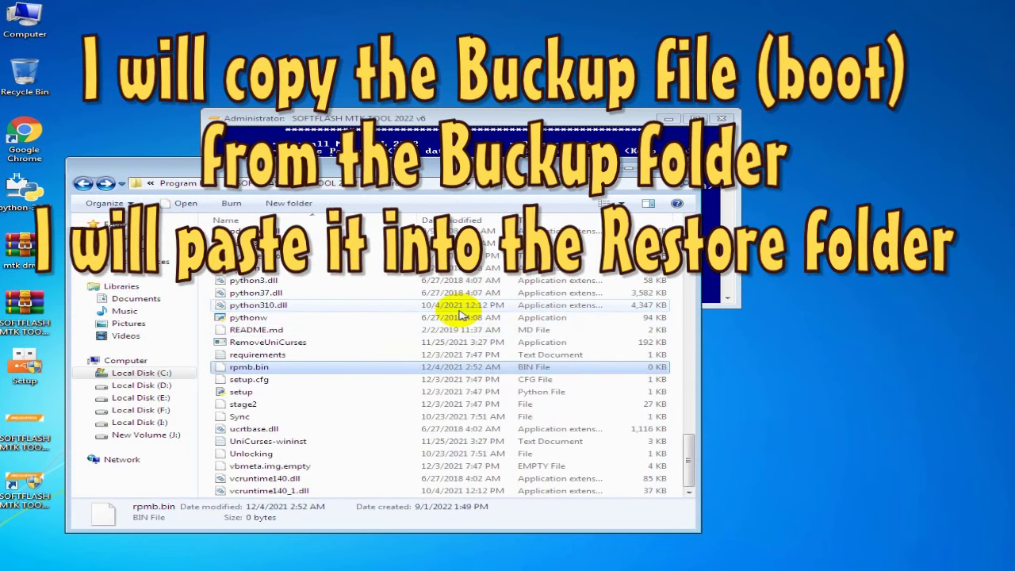
key("r")
key("r")
key("r")
key("r")
key("r")
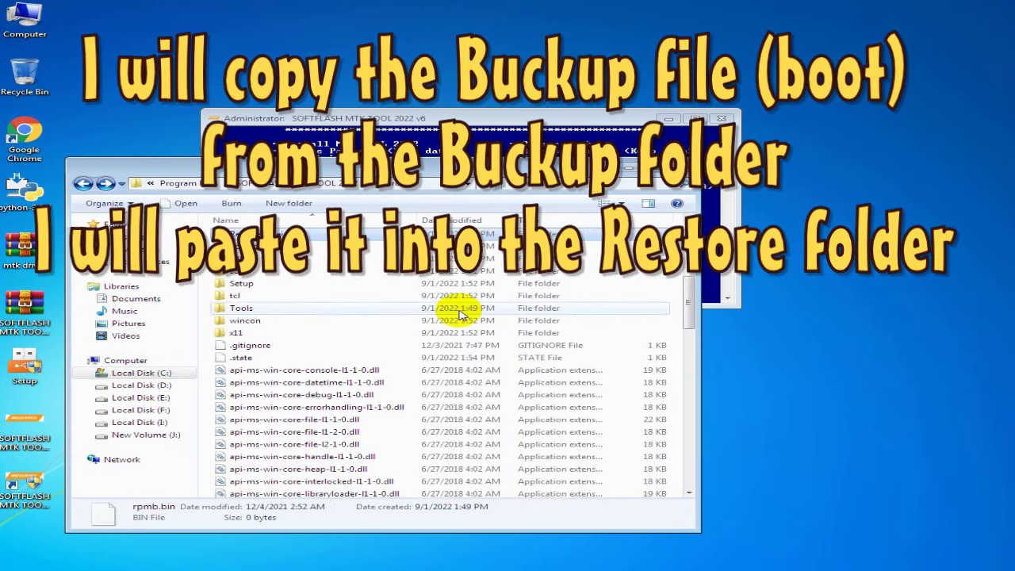
key("r")
key("r")
key("r")
key("r")
key("r")
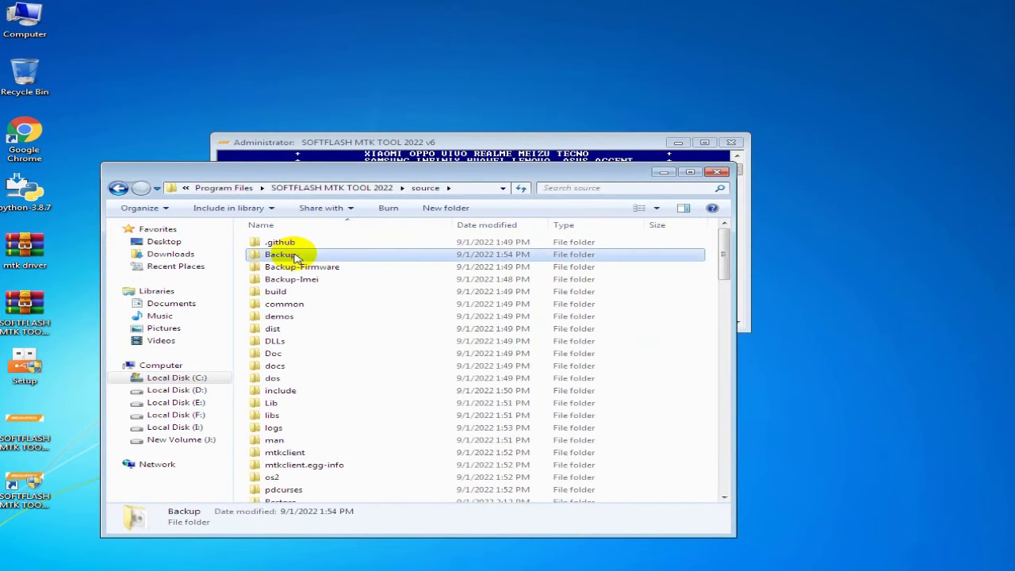
Go into the Backup folder inside the source folder and copy the boot image
double_click(294, 259)
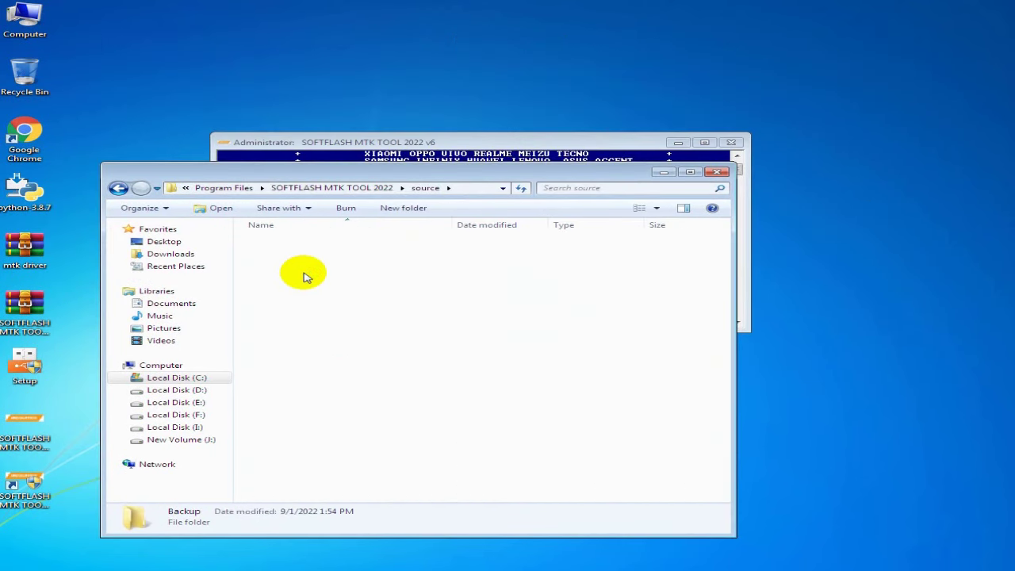
left_click(273, 243)
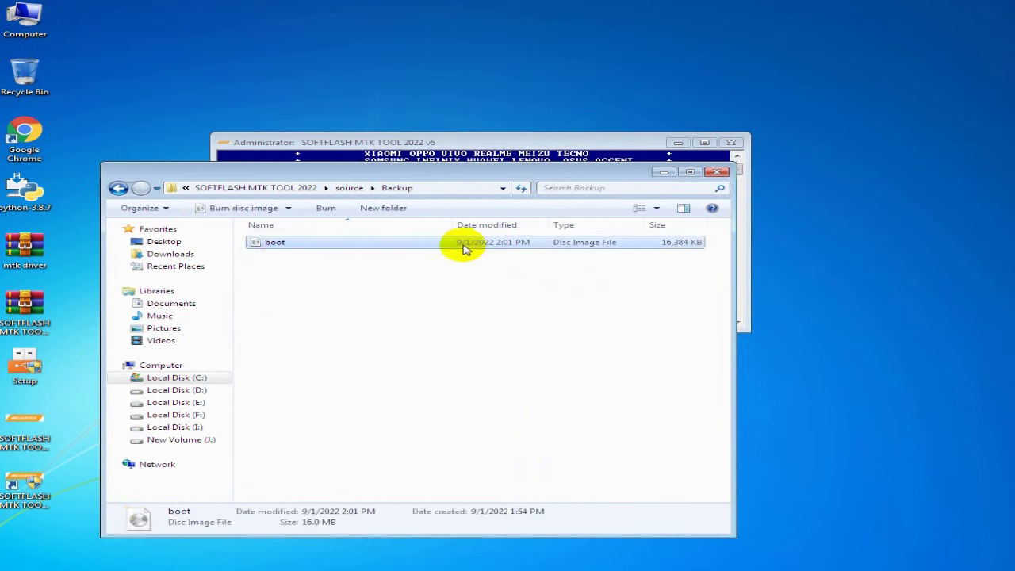
right_click(274, 245)
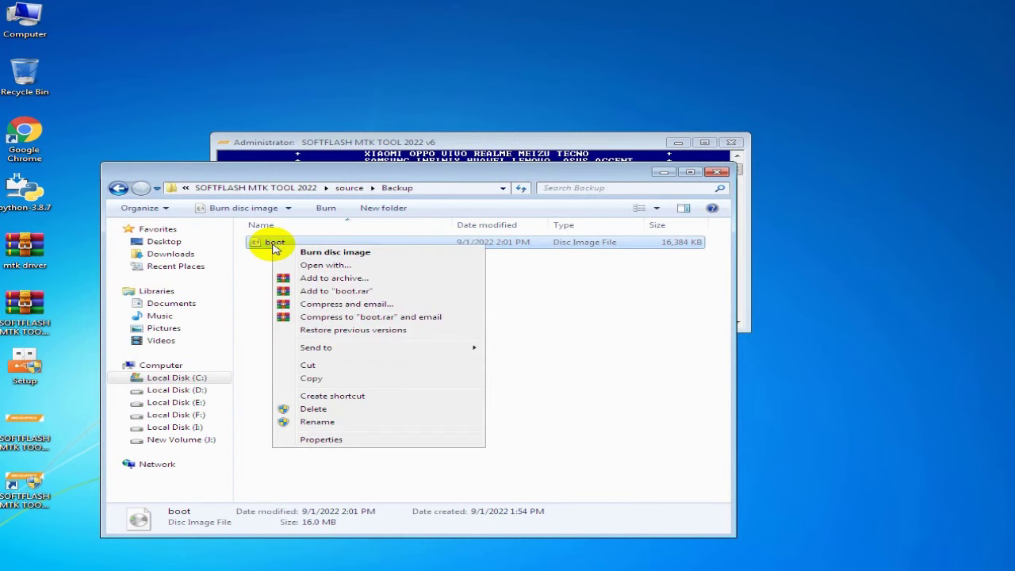
left_click(347, 367)
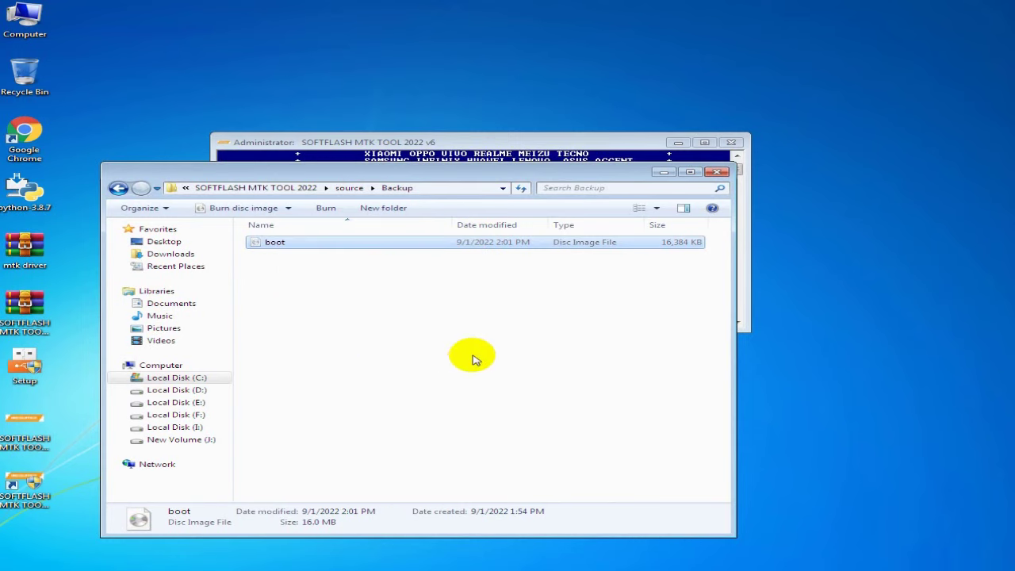
Paste the boot image into the Restore folder inside the source folder
left_click(348, 190)
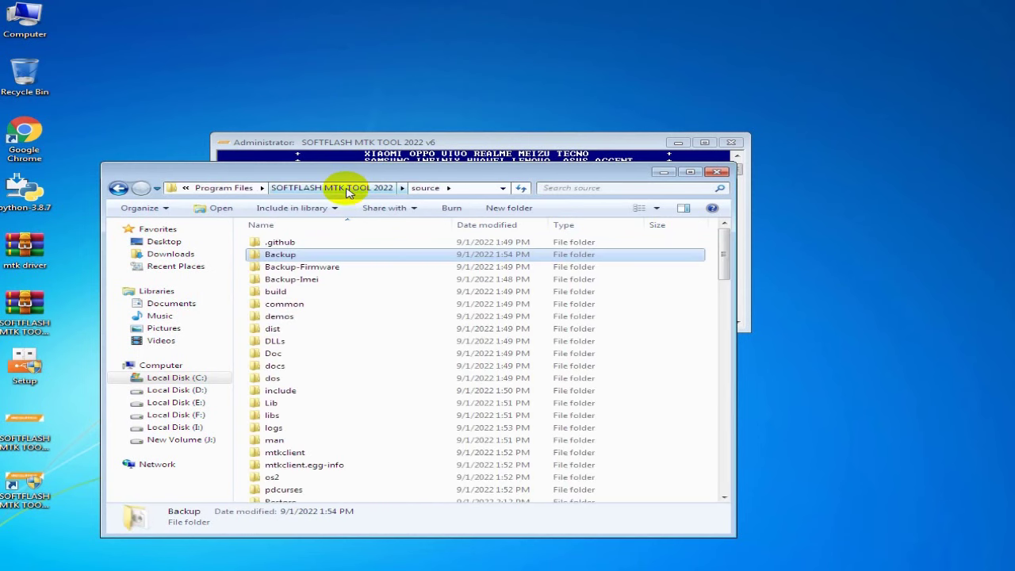
left_click(381, 277)
key("r")
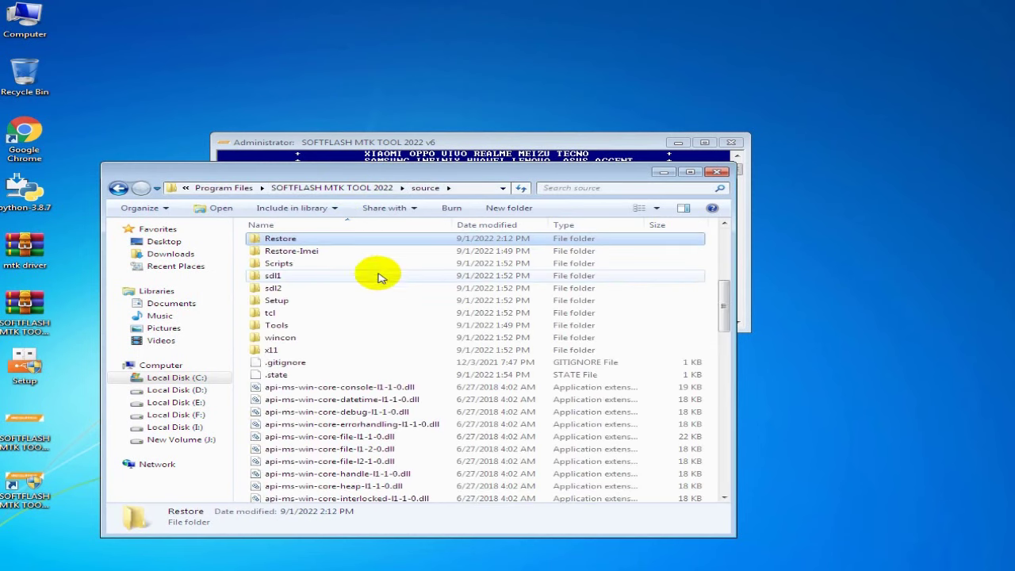
double_click(280, 240)
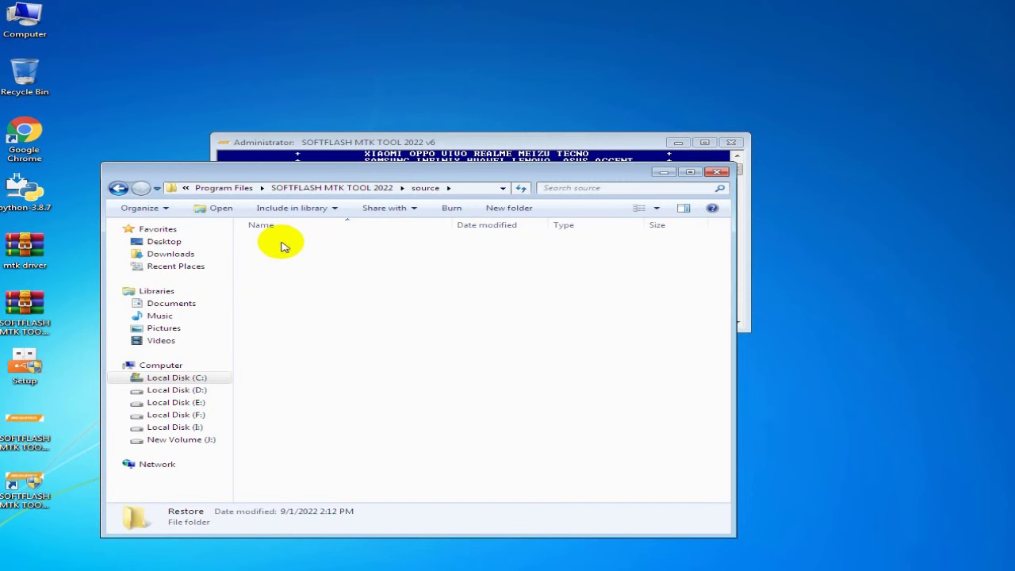
right_click(286, 287)
left_click(368, 367)
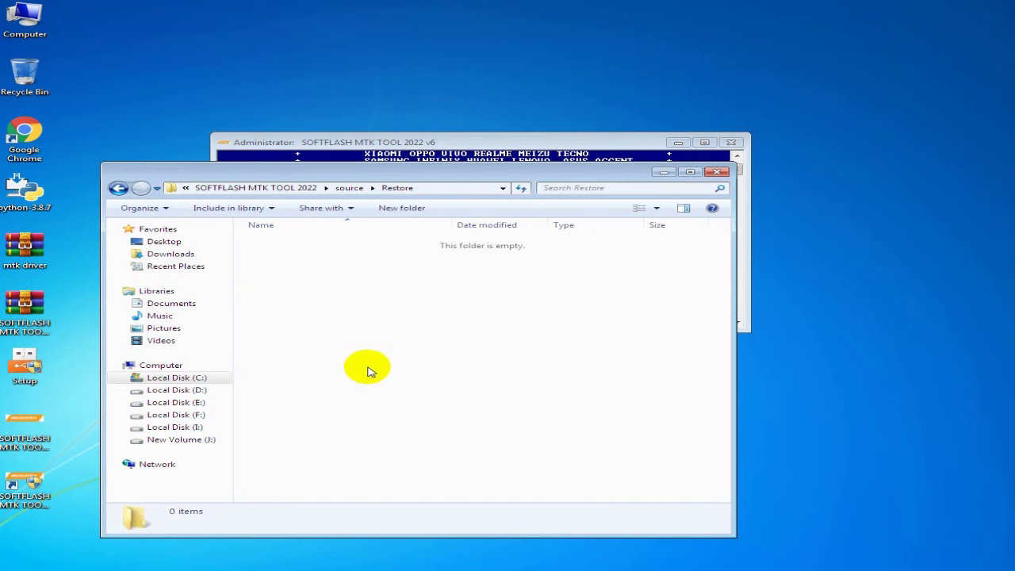
left_click(472, 342)
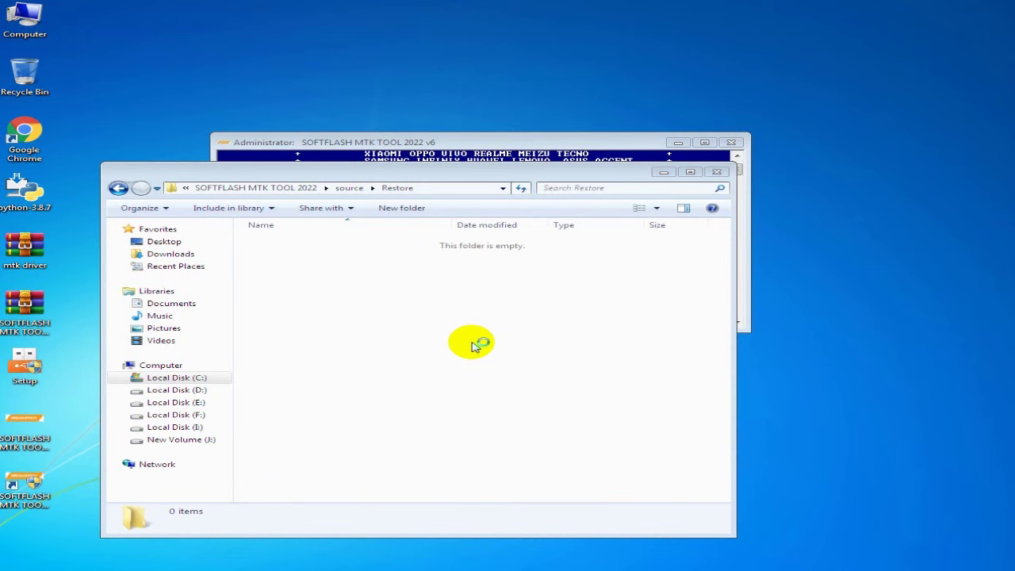
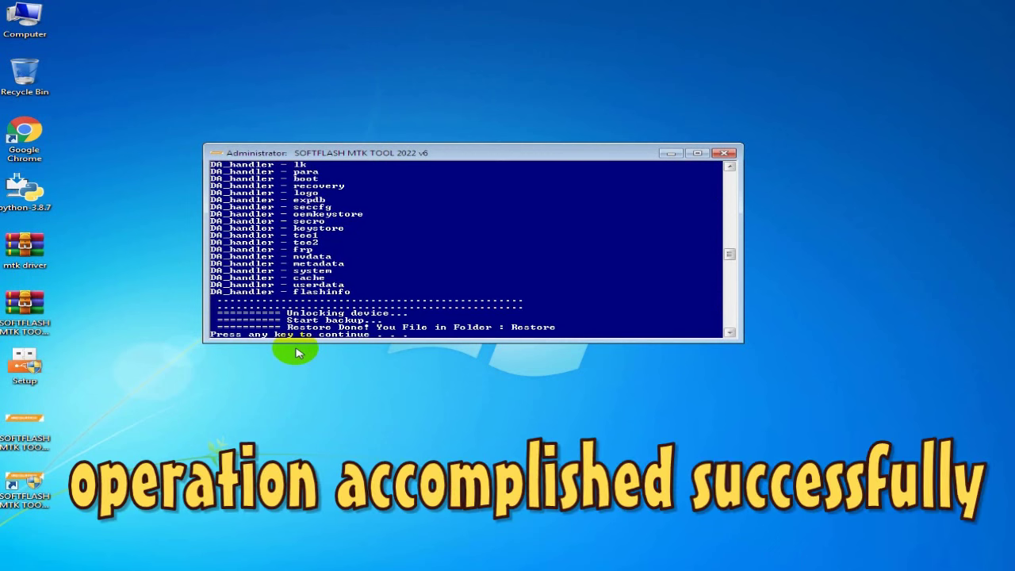
Mark the line in the tool's console output that reports on the restore, and clear the marking
left_click(213, 153)
left_click(357, 258)
left_click_drag(288, 327, 491, 333)
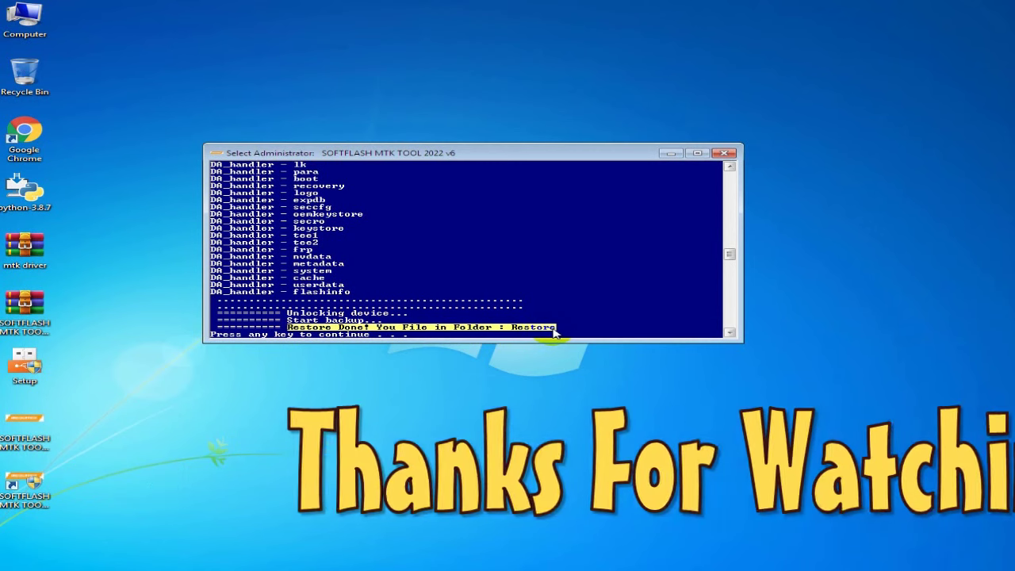
left_click(490, 293)
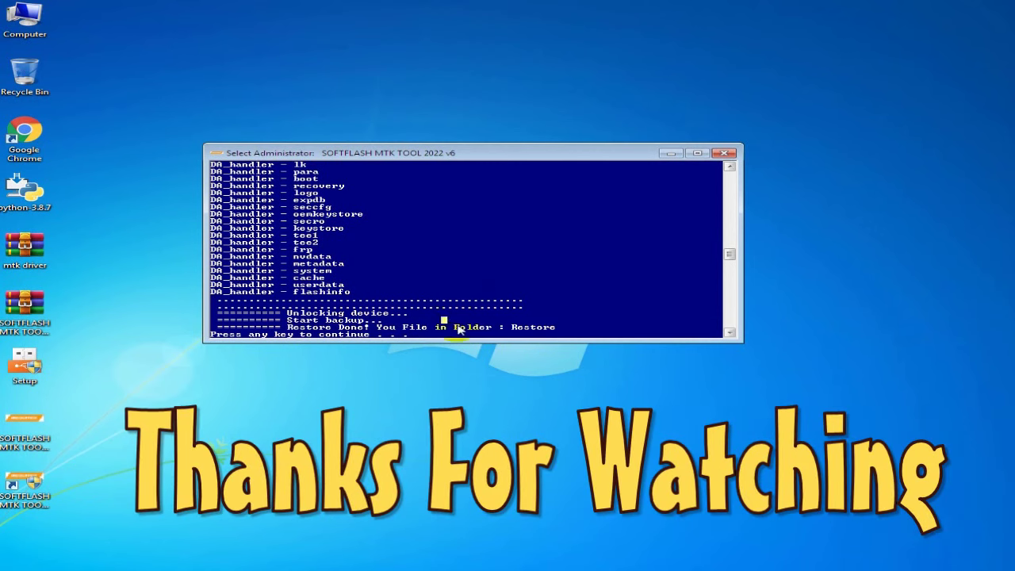
key("Escape")
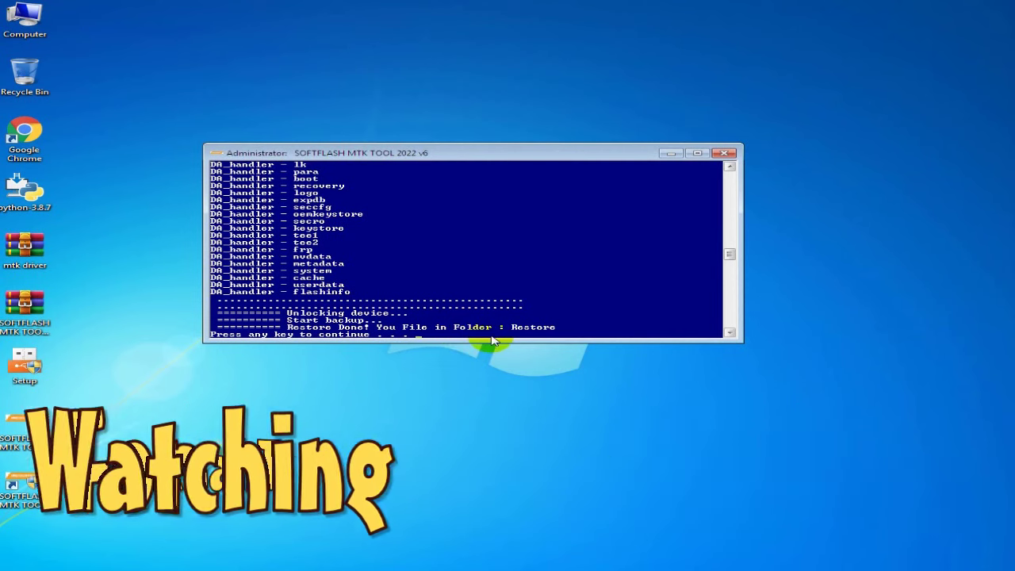